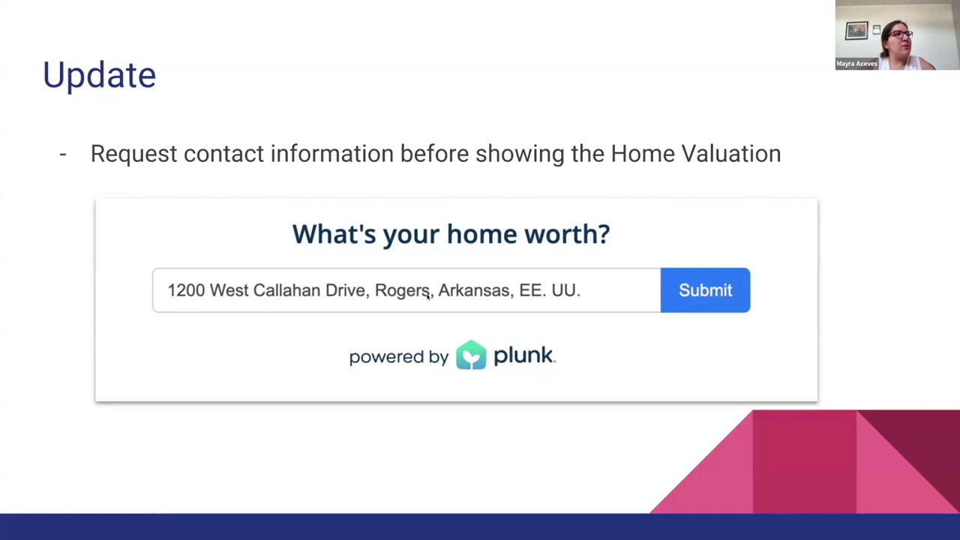
# Advance to the valuation contact form slide and exit full-screen presentation mode
pyautogui.press('Right')
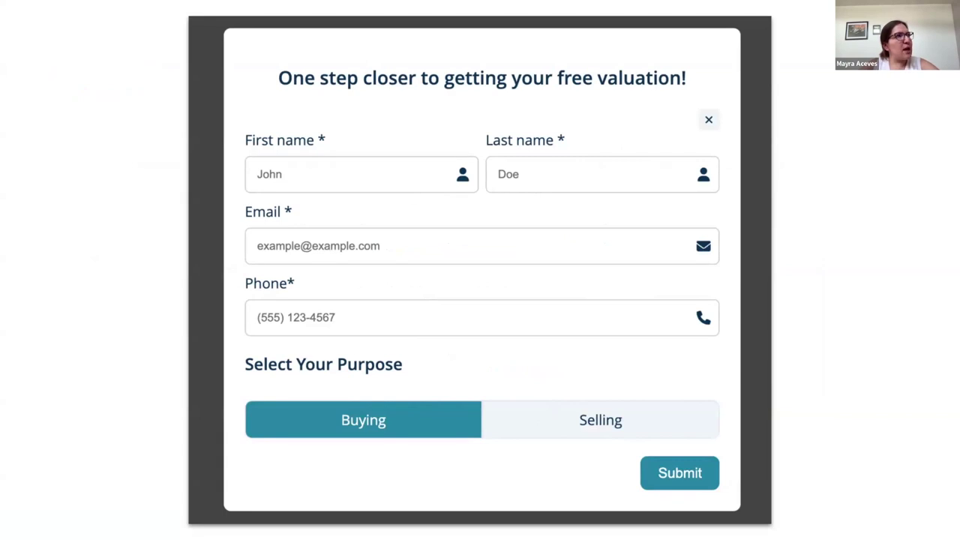
pyautogui.press('Escape')
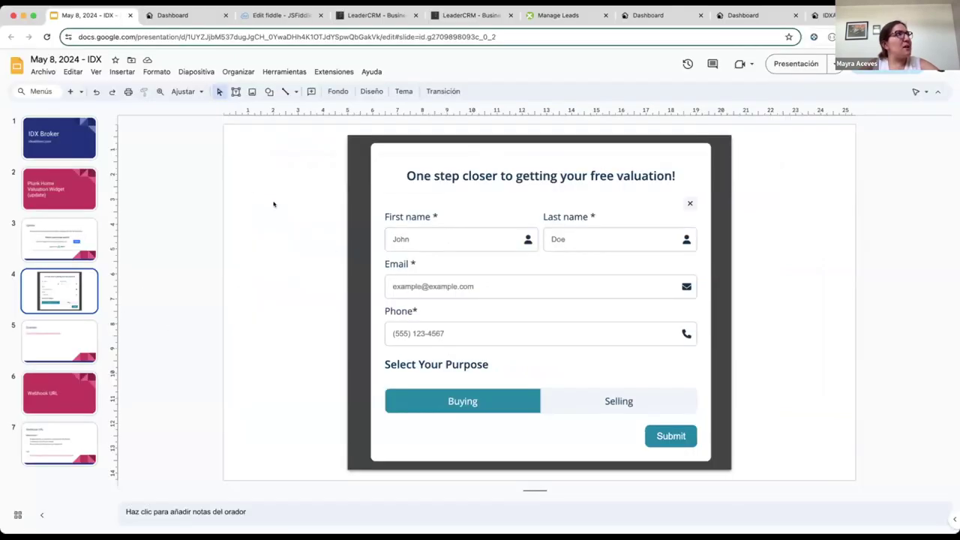
# Rerun the JSFiddle home-worth widget to a fresh address form, then go to the IDXAddons dashboard
pyautogui.click(283, 15)
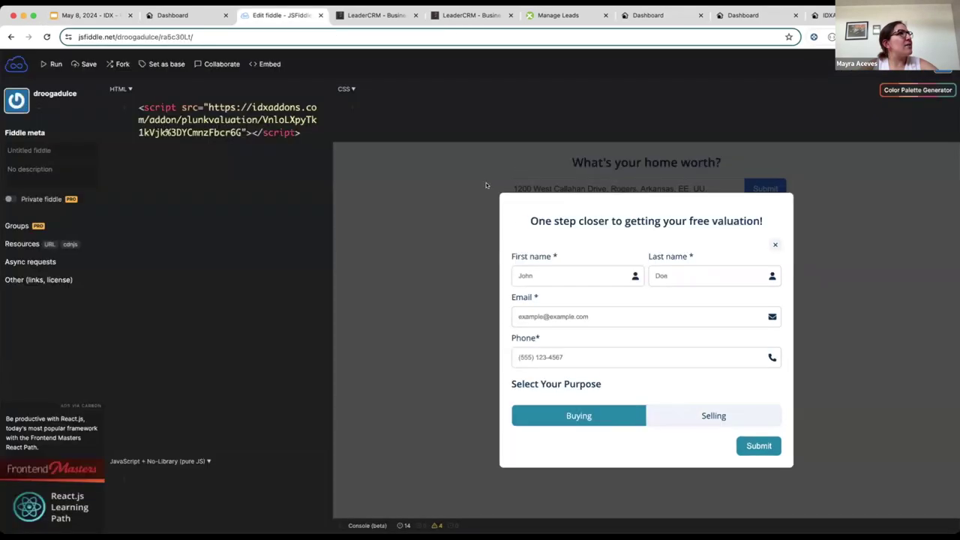
pyautogui.click(47, 63)
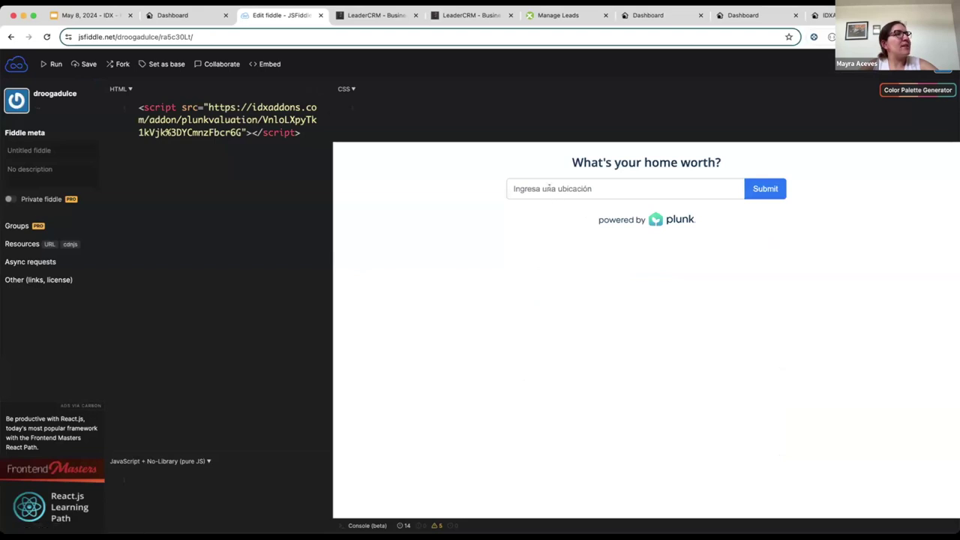
pyautogui.click(550, 188)
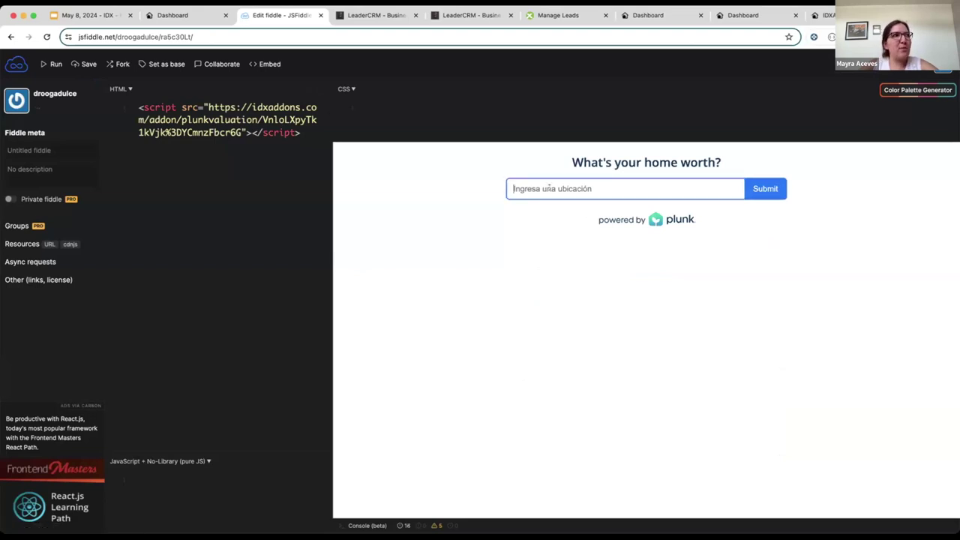
pyautogui.click(181, 17)
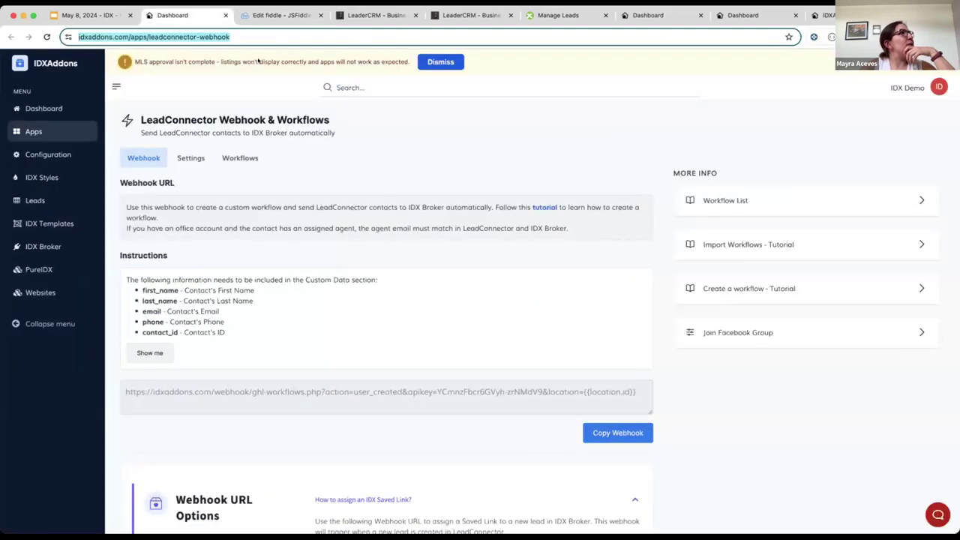
# Find the Plunk Home Valuation app by searching 'plunk' and select its agent phone number
pyautogui.click(87, 127)
pyautogui.click(153, 125)
pyautogui.write('plunk')
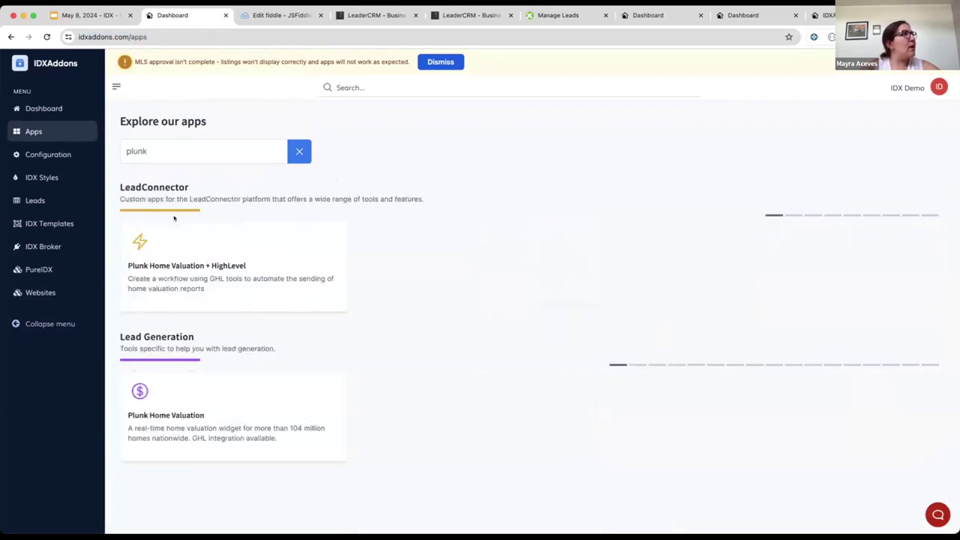
pyautogui.click(186, 402)
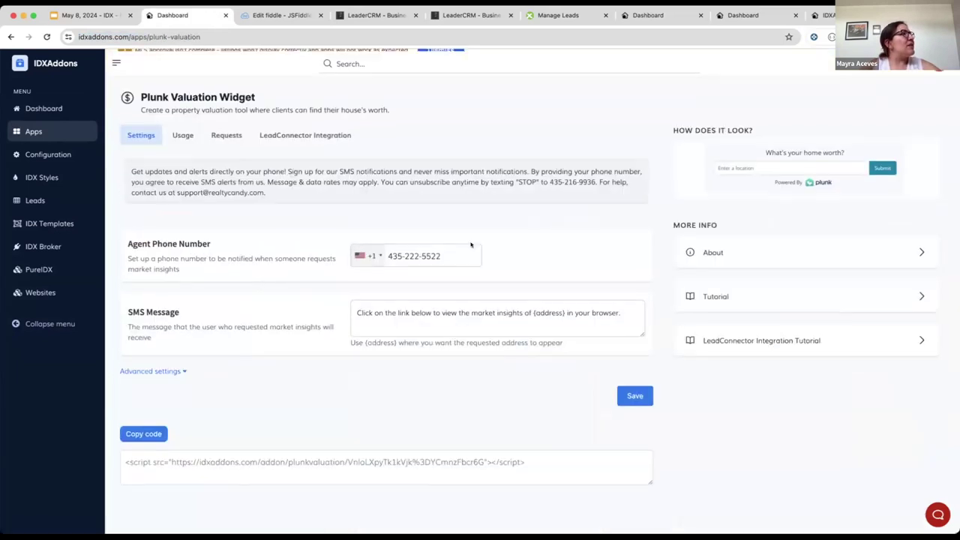
pyautogui.scroll(1, 695, 230)
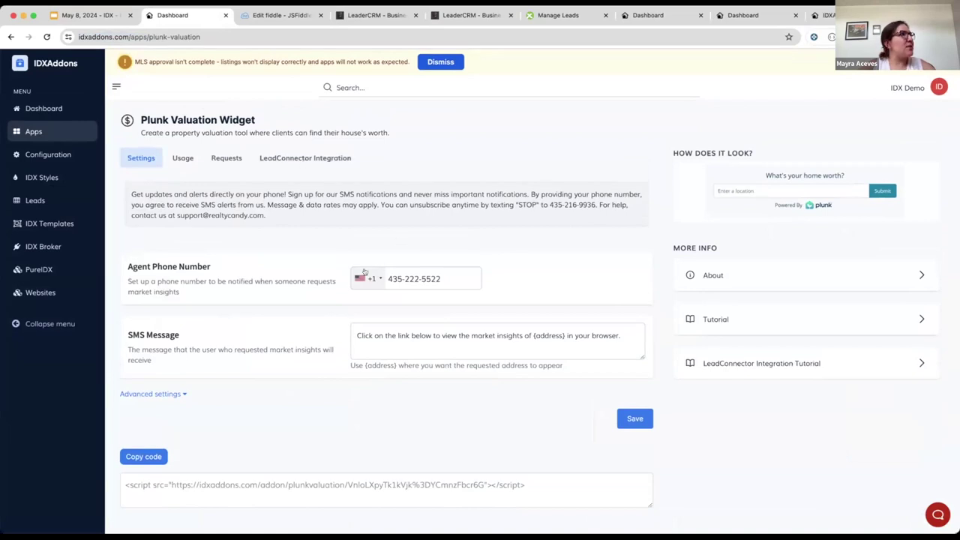
pyautogui.click(451, 278)
pyautogui.tripleClick(452, 278)
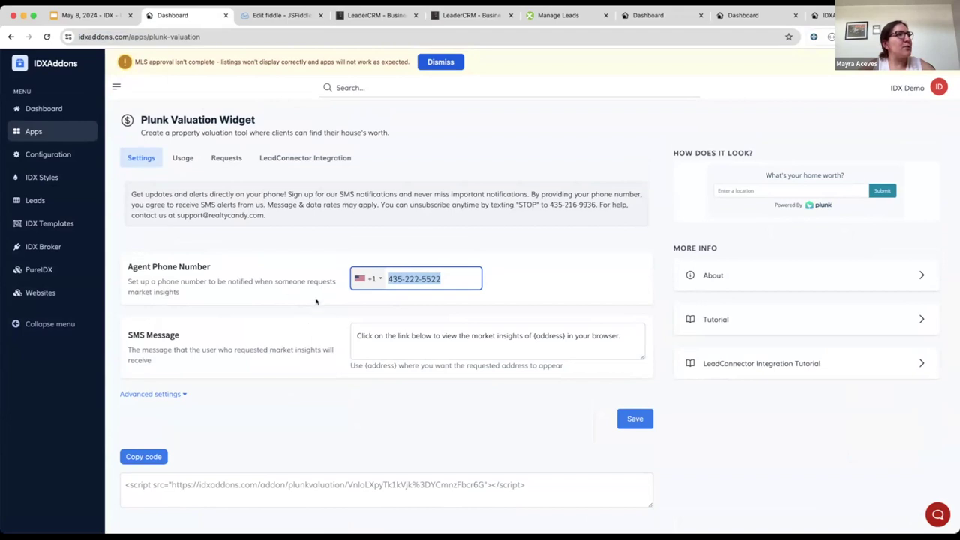
# Expand the advanced widget settings to review the Logo URL and Header content fields
pyautogui.scroll(-1, 370, 377)
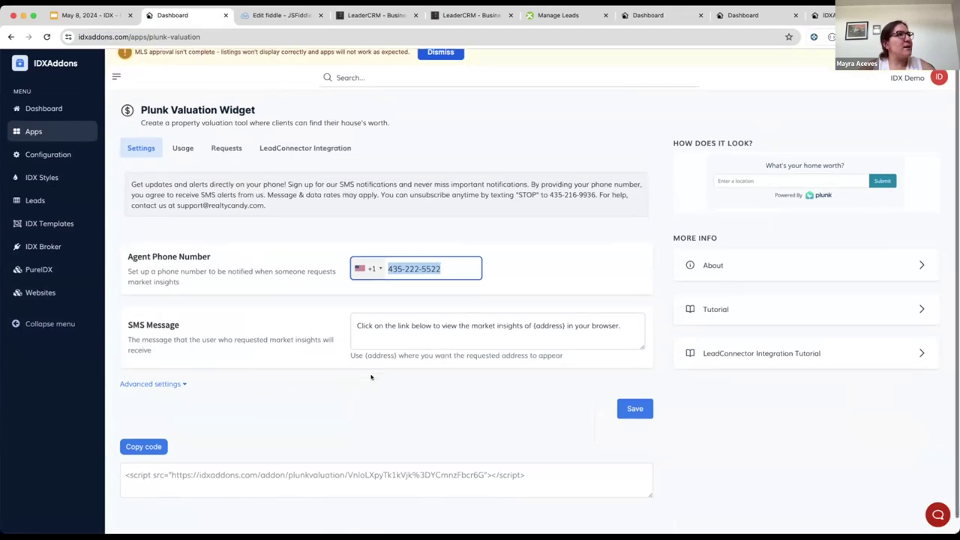
pyautogui.scroll(-1, 371, 377)
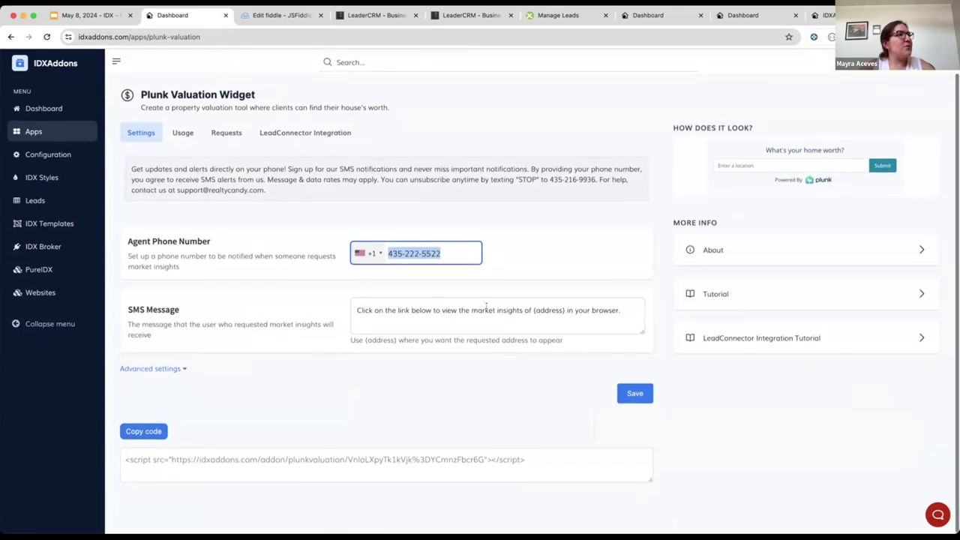
pyautogui.click(154, 368)
pyautogui.scroll(-5, 432, 295)
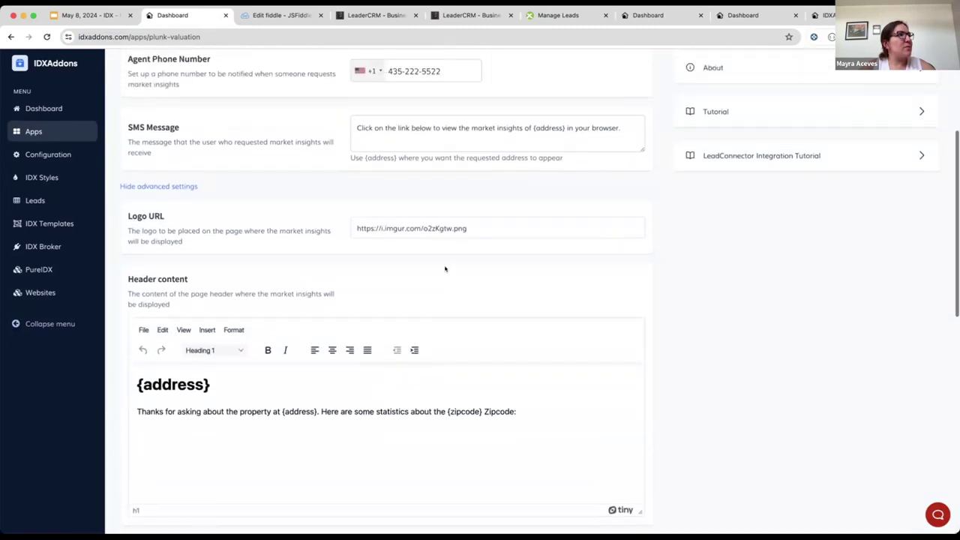
pyautogui.scroll(1, 457, 270)
pyautogui.scroll(-2, 459, 271)
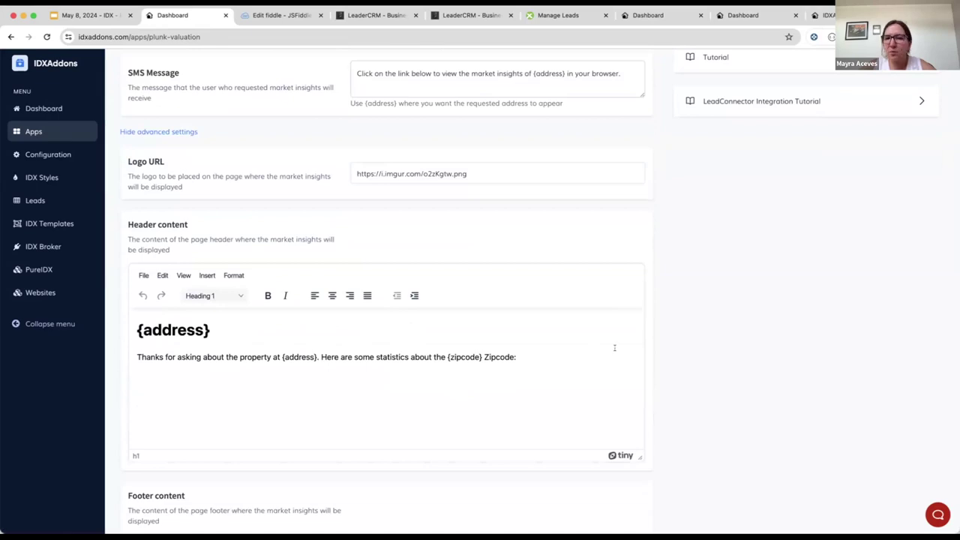
pyautogui.scroll(1, 514, 315)
pyautogui.scroll(5, 514, 315)
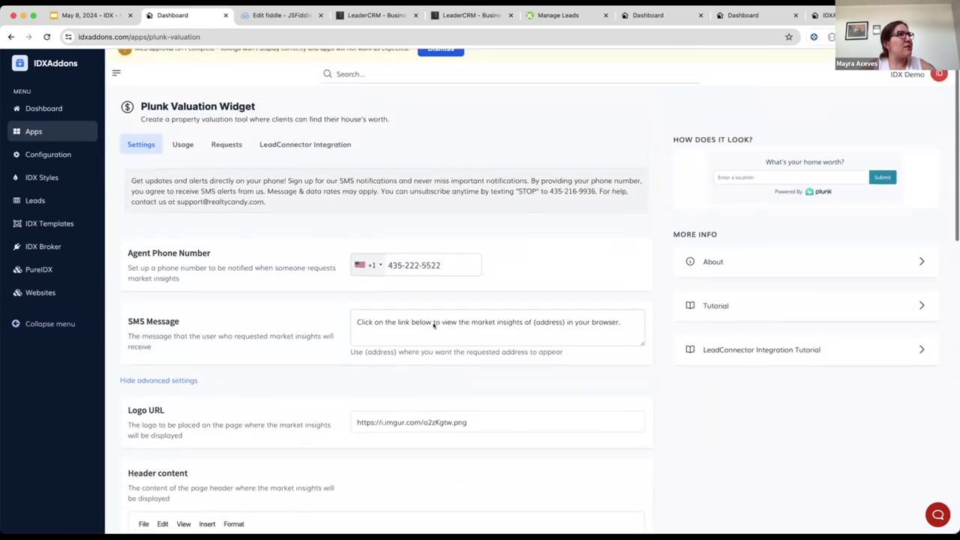
# Review the widget's Usage, Requests and Market Insights request lists
pyautogui.click(180, 160)
pyautogui.click(231, 158)
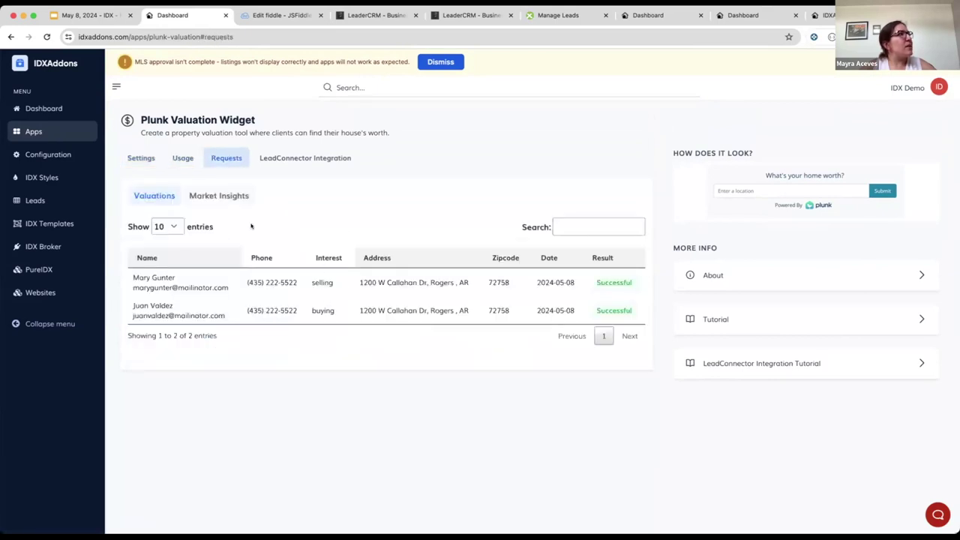
pyautogui.click(217, 198)
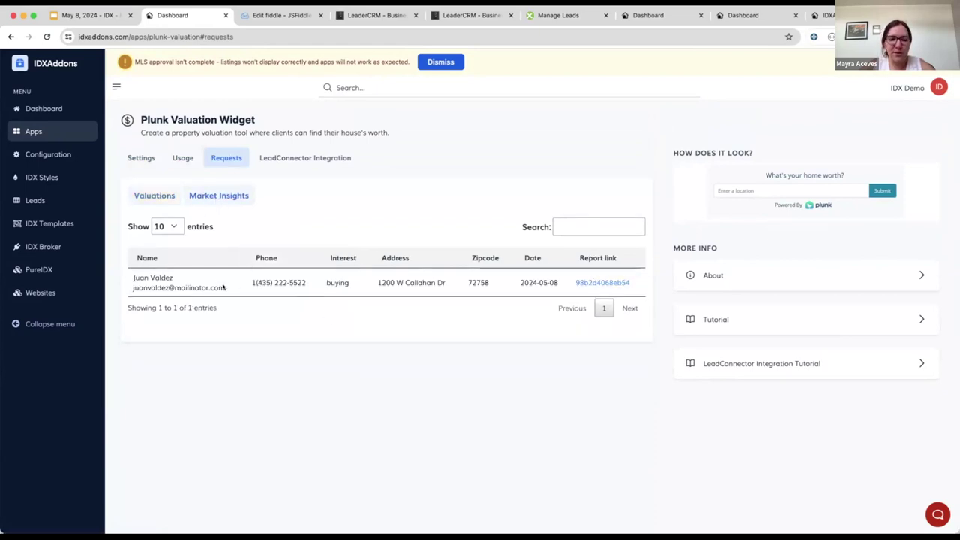
# Check the LeadConnector Integration settings, highlighting the note about new contacts being created
pyautogui.click(300, 160)
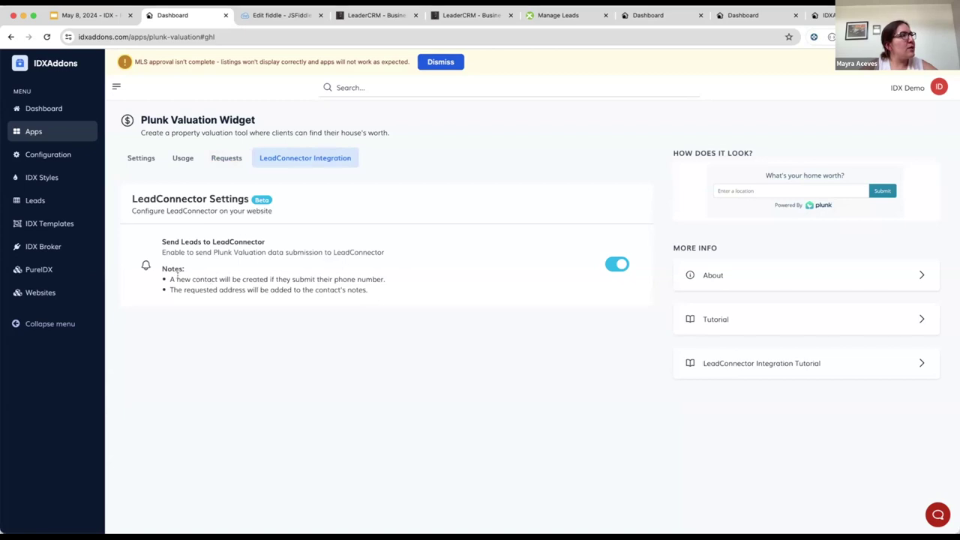
pyautogui.moveTo(177, 278); pyautogui.dragTo(334, 279)
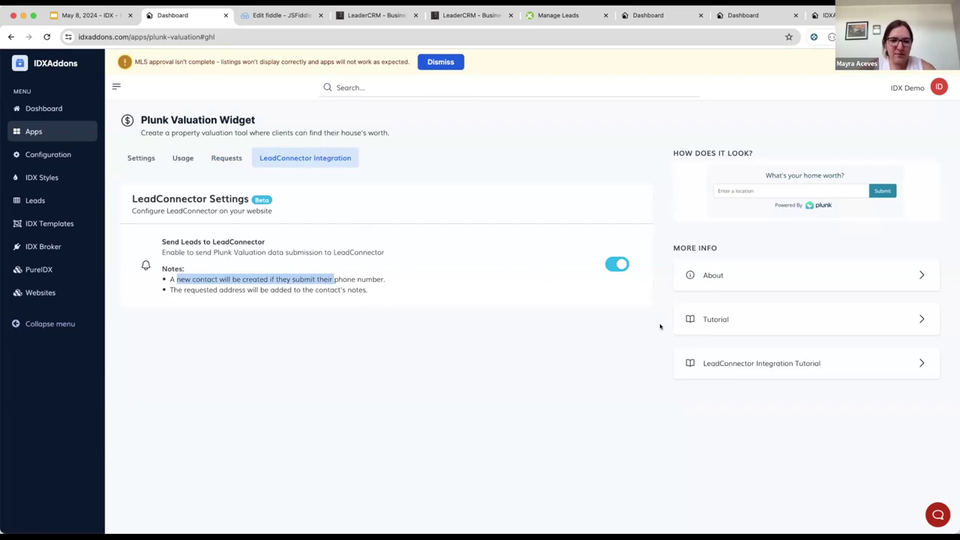
pyautogui.click(365, 292)
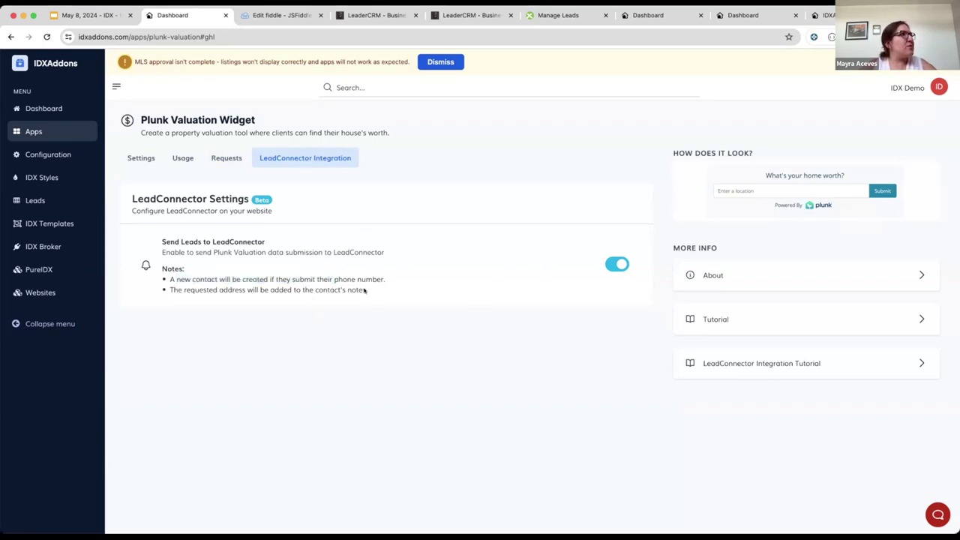
pyautogui.click(262, 16)
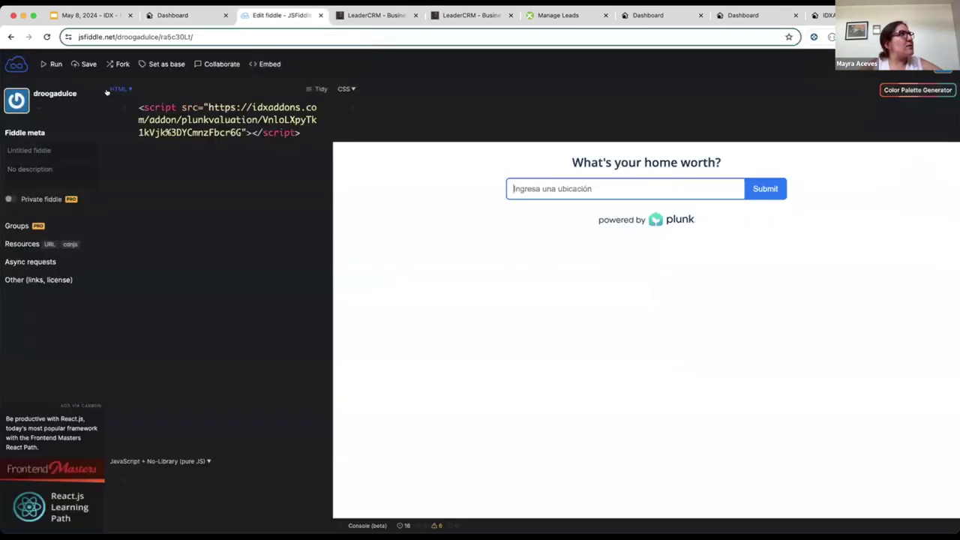
# Rerun the widget, pick the property address from the suggestions, and submit it
pyautogui.click(56, 64)
pyautogui.click(549, 182)
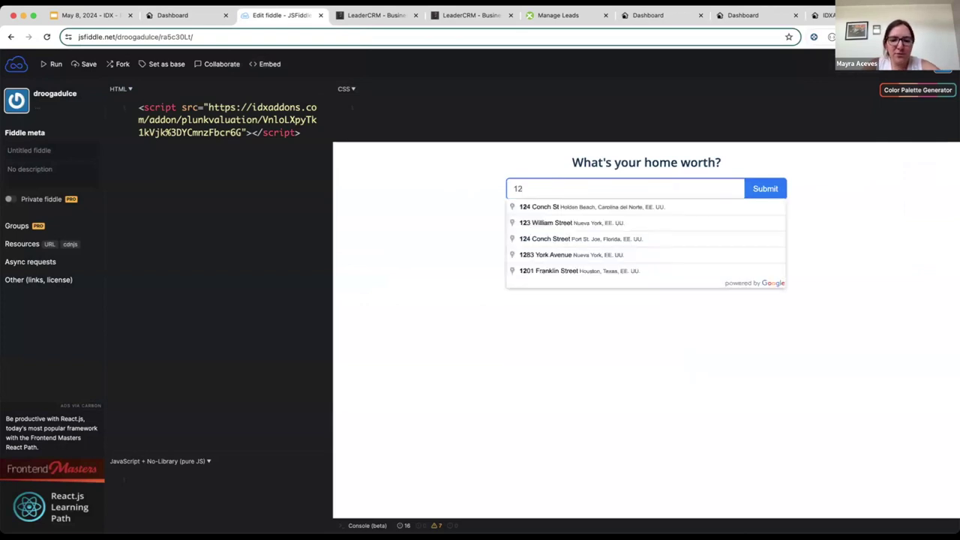
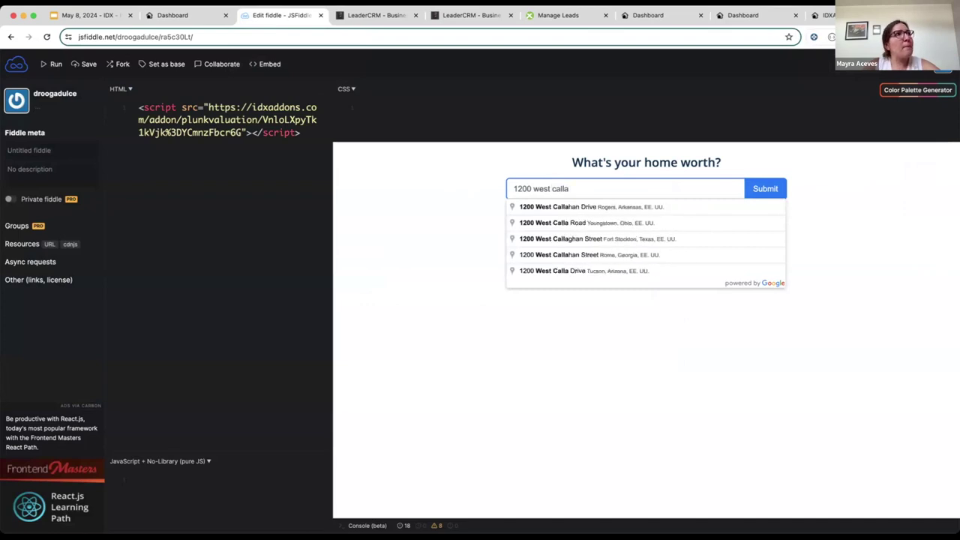
pyautogui.click(564, 206)
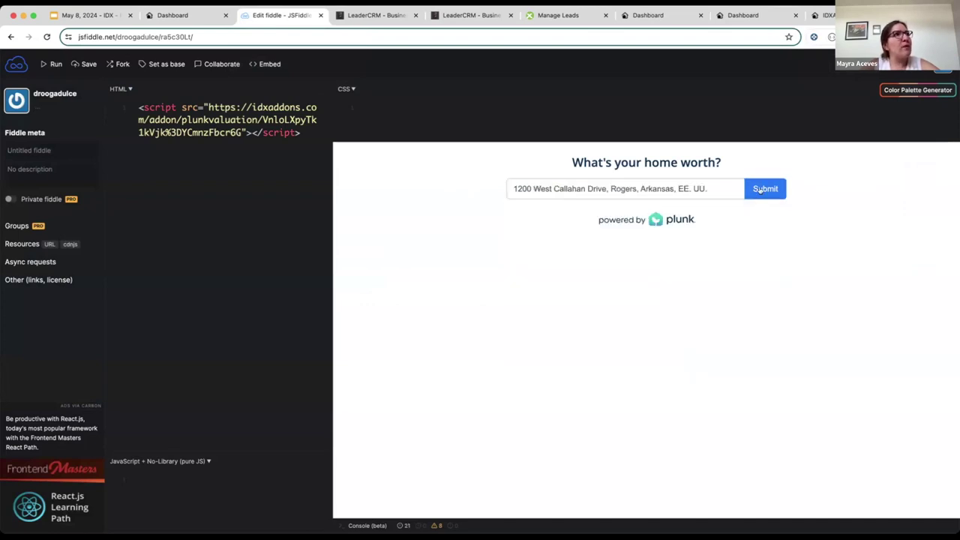
pyautogui.click(761, 189)
# Enter the lead's first and last name, email and phone, and submit the Buying request
pyautogui.click(548, 271)
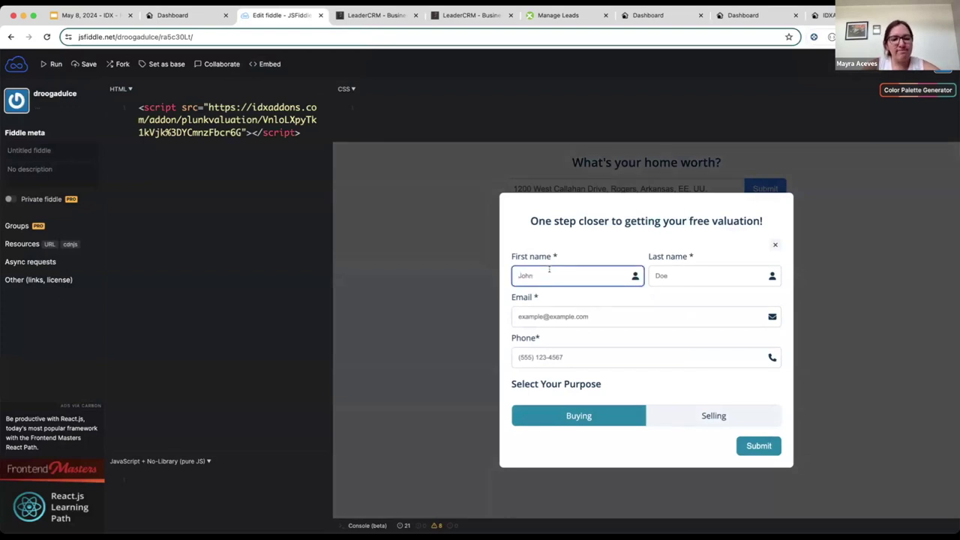
pyautogui.write('Gary')
pyautogui.click(668, 274)
pyautogui.write('Oldman')
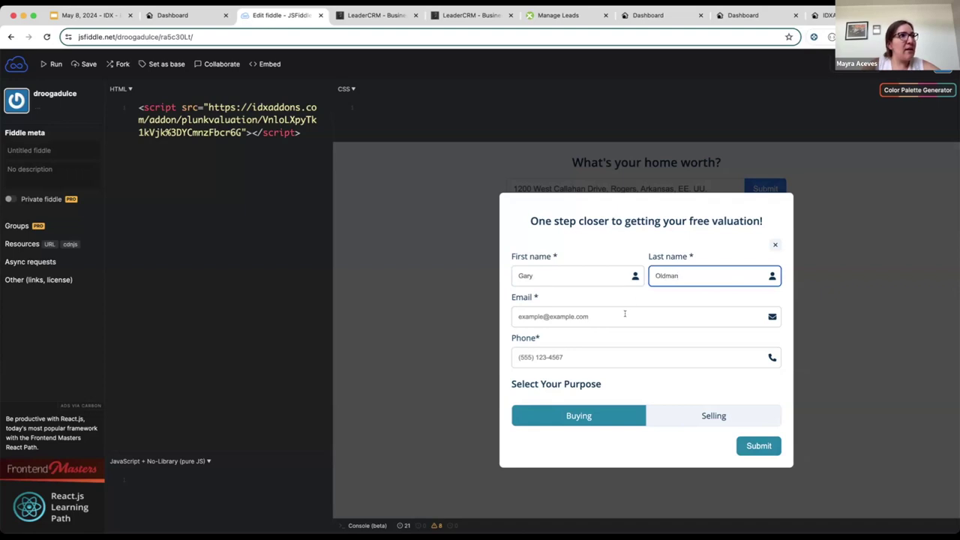
pyautogui.click(624, 314)
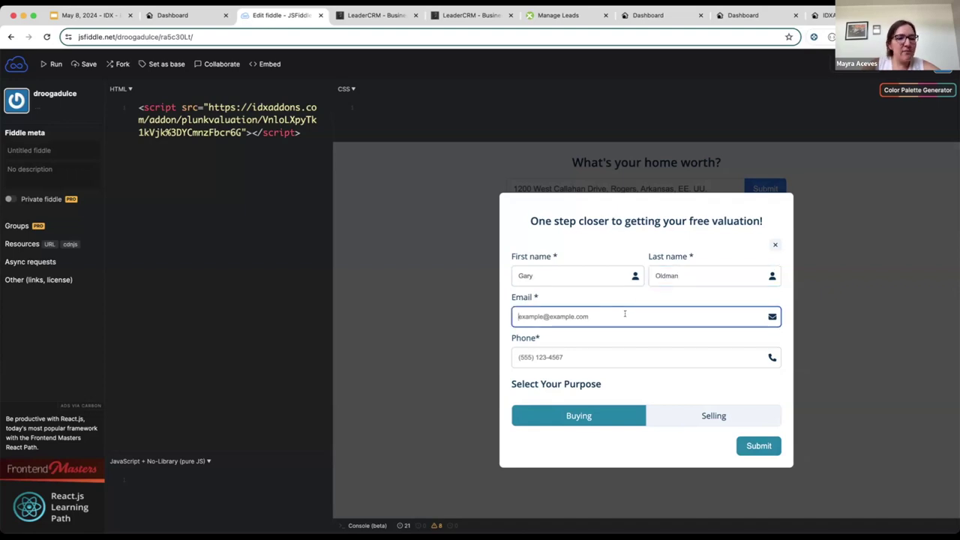
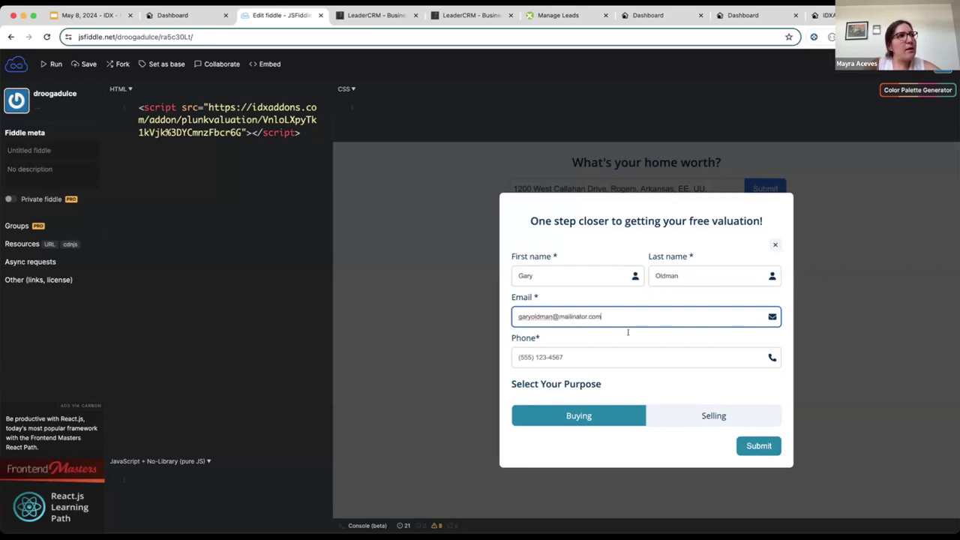
pyautogui.click(626, 360)
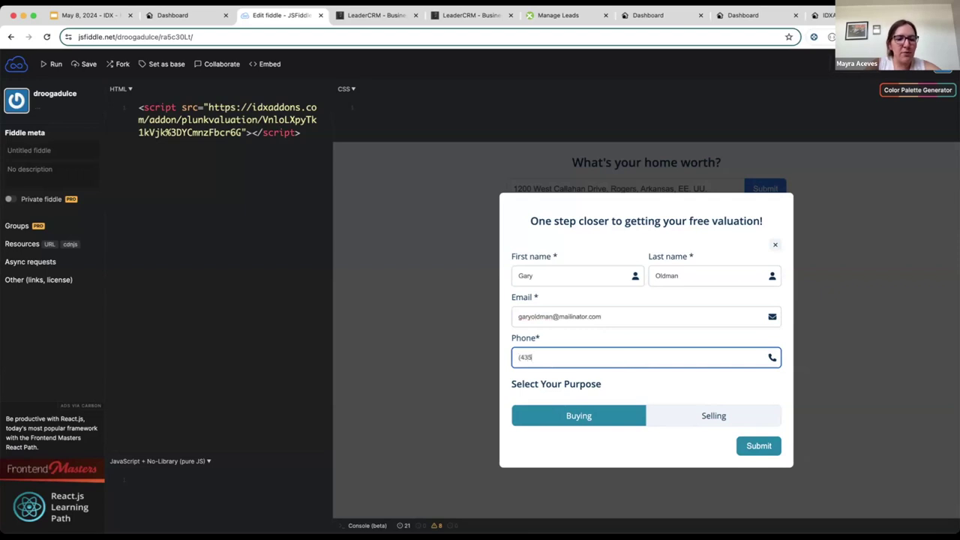
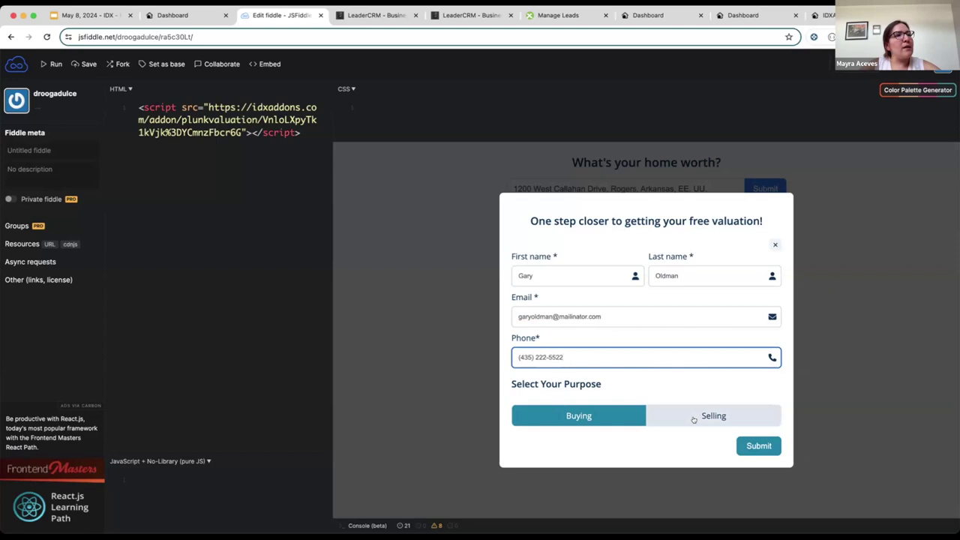
pyautogui.click(768, 446)
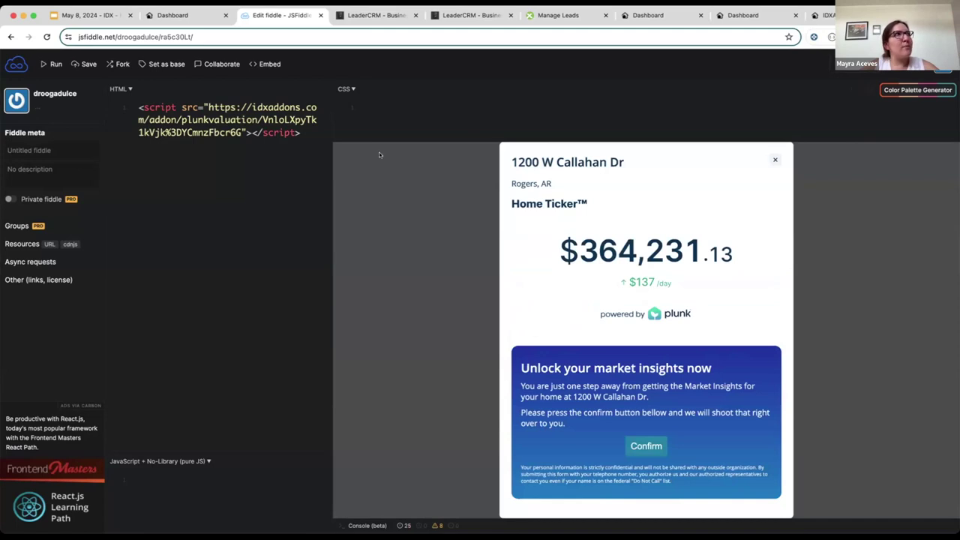
# Reload the IDXAddons Requests list to show three valuations and highlight the newest address
pyautogui.click(184, 15)
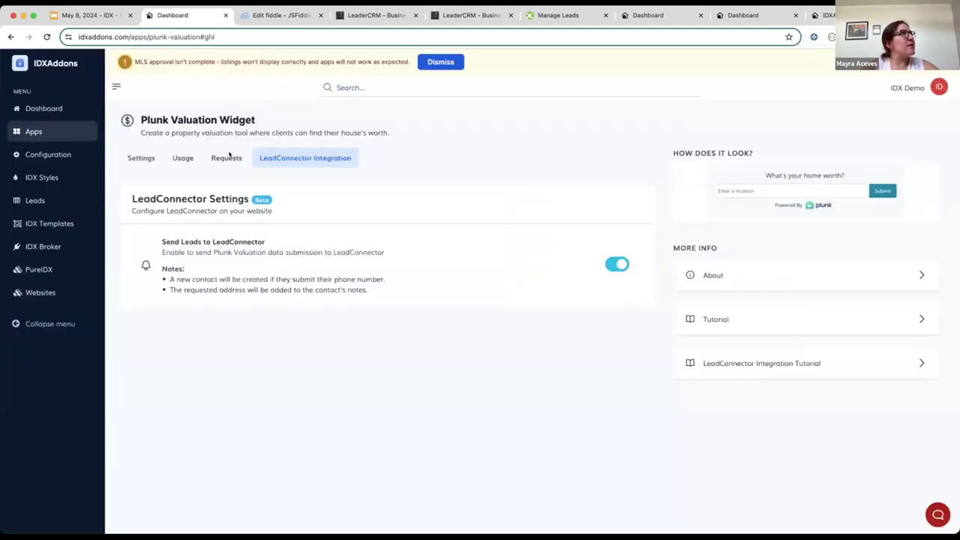
pyautogui.click(140, 159)
pyautogui.click(225, 159)
pyautogui.click(225, 37)
pyautogui.press('Return')
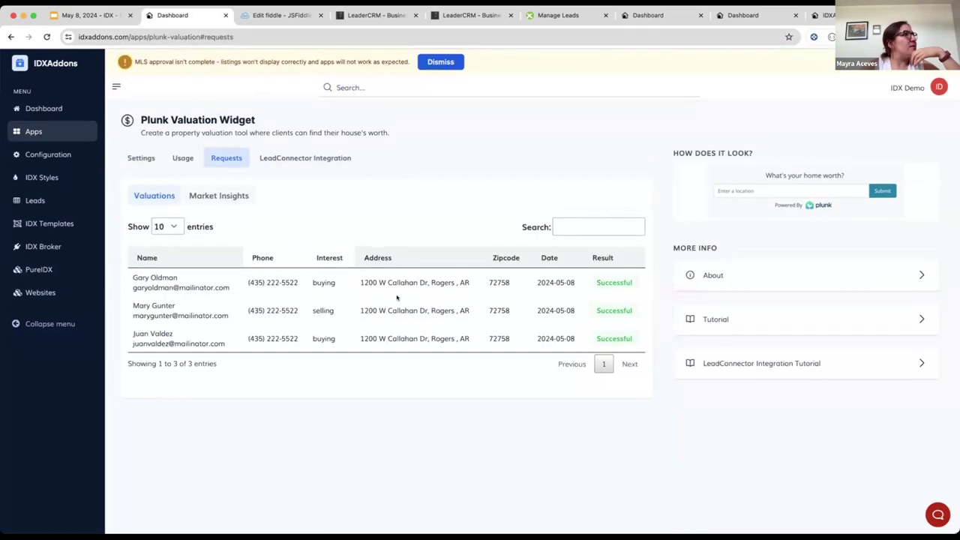
pyautogui.moveTo(360, 283); pyautogui.dragTo(469, 283)
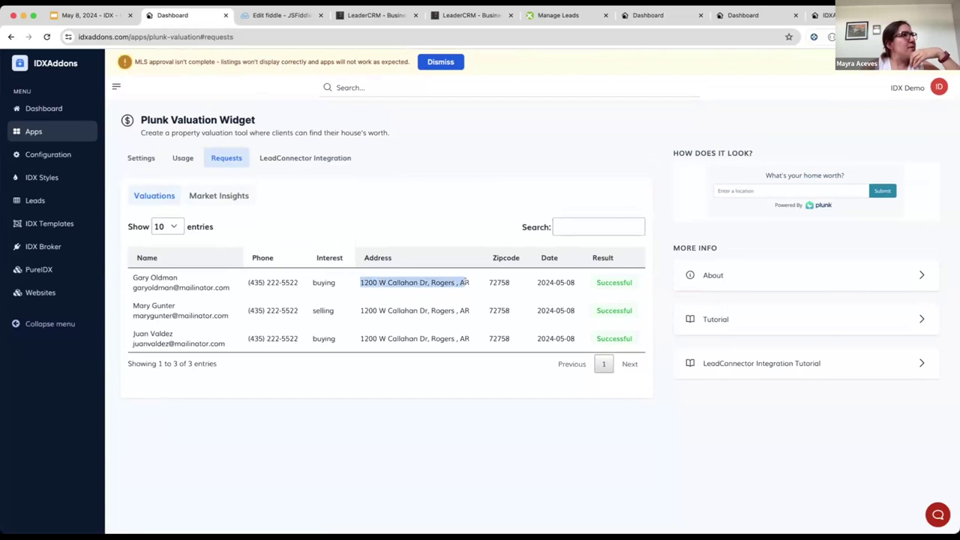
pyautogui.click(378, 17)
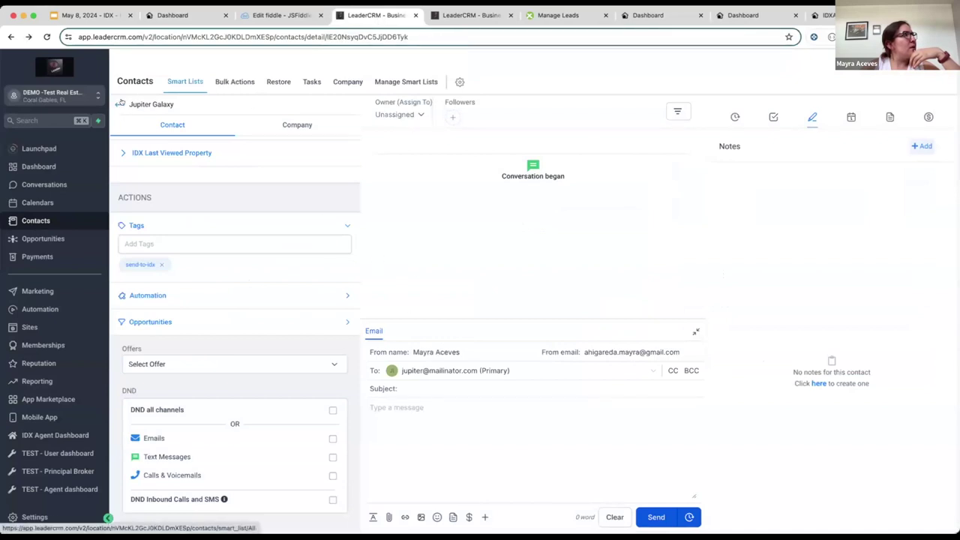
# Quick-search LeaderCRM contacts for the lead and view its three Plunk valuation request notes
pyautogui.click(118, 104)
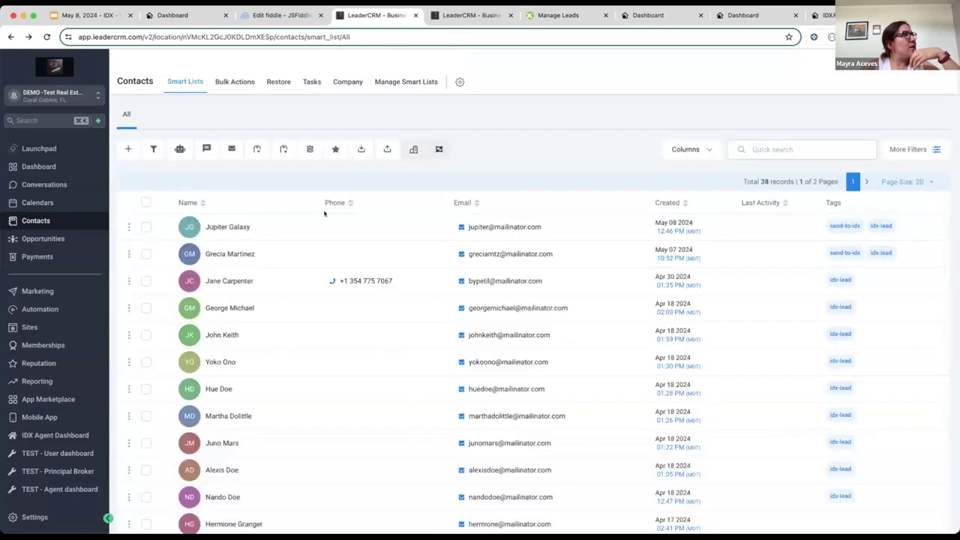
pyautogui.click(764, 149)
pyautogui.write('ga')
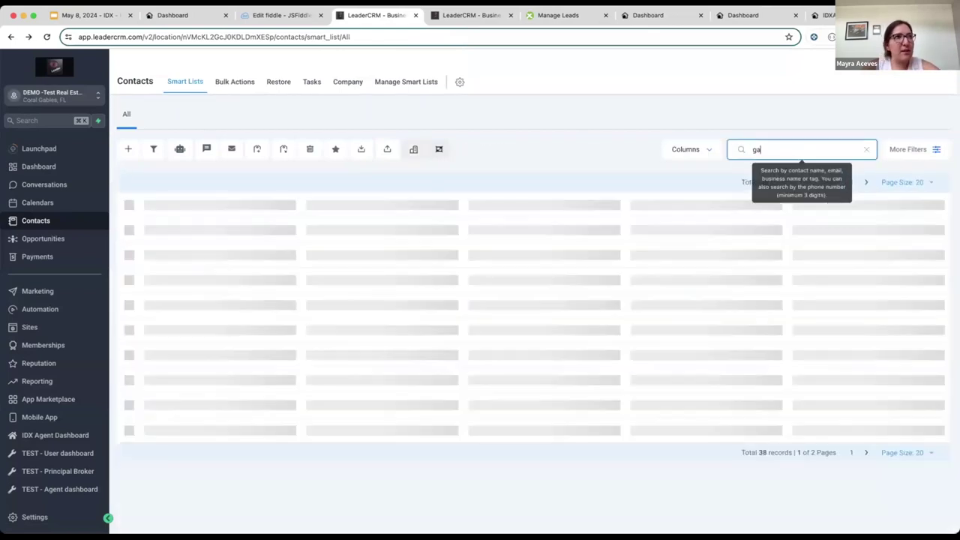
pyautogui.write('ry')
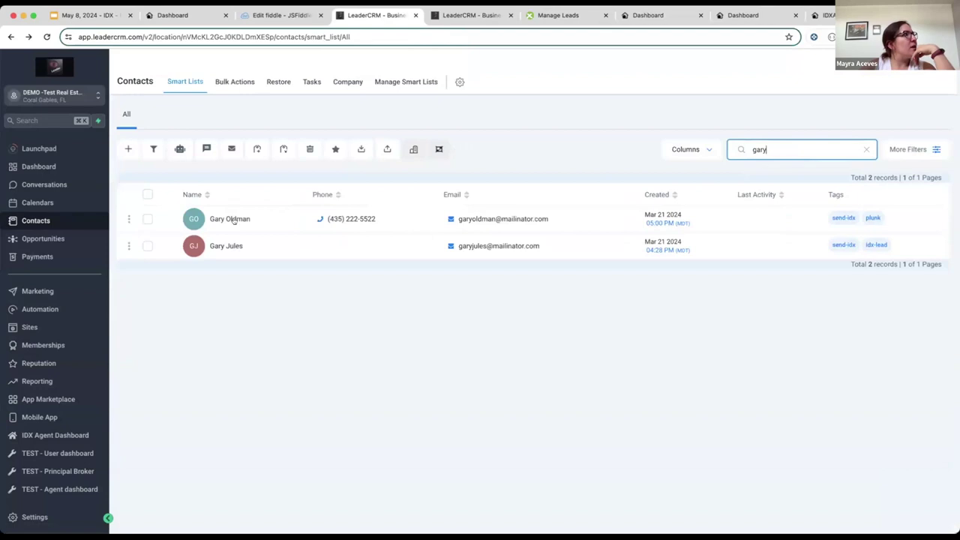
pyautogui.click(229, 217)
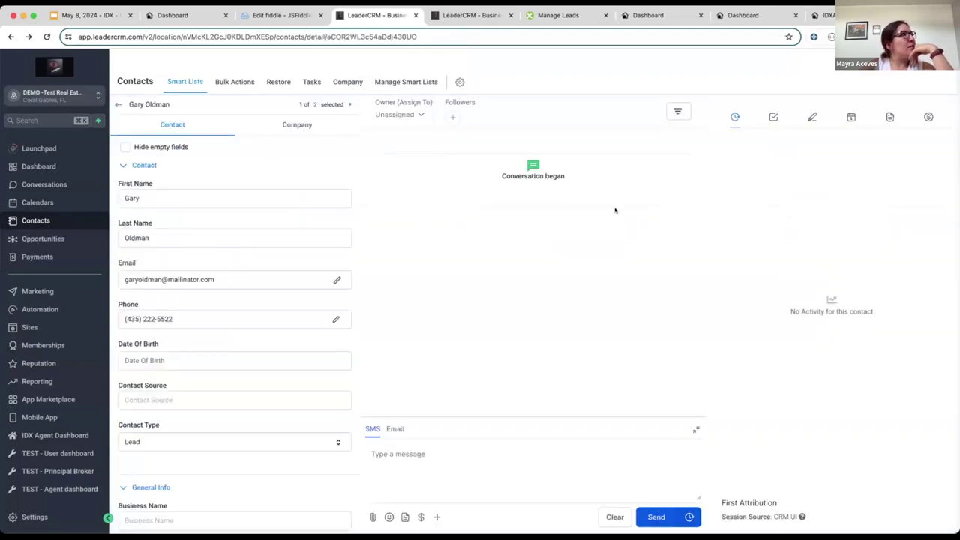
pyautogui.click(811, 117)
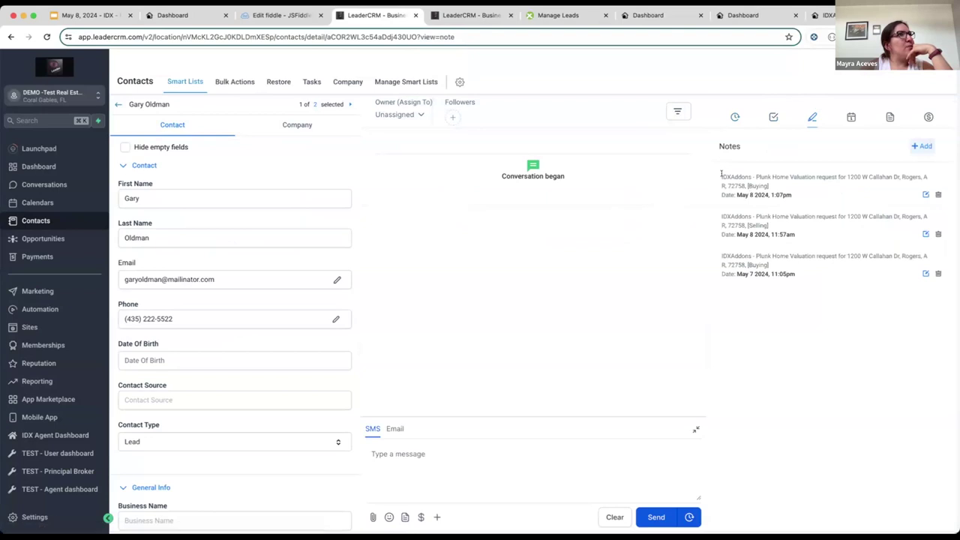
pyautogui.moveTo(720, 174); pyautogui.dragTo(805, 195)
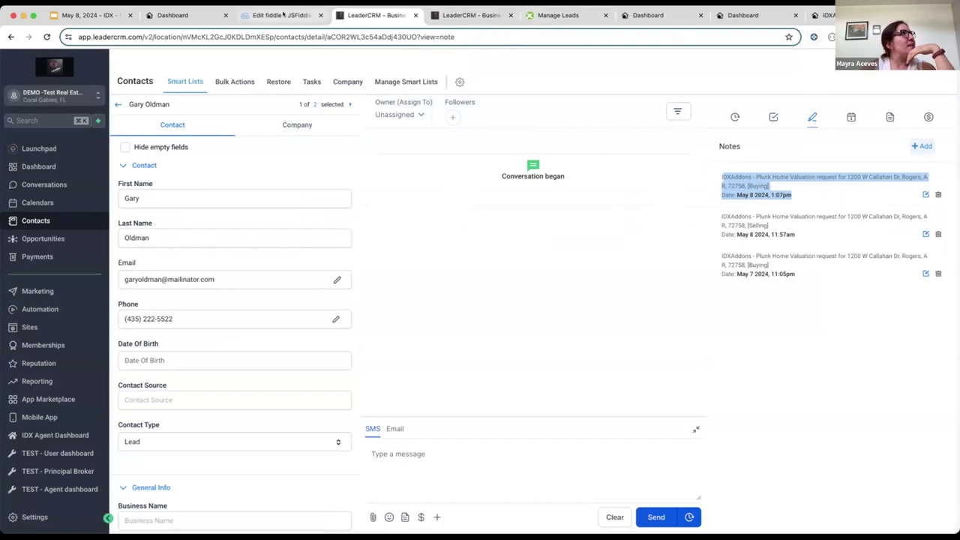
pyautogui.click(284, 16)
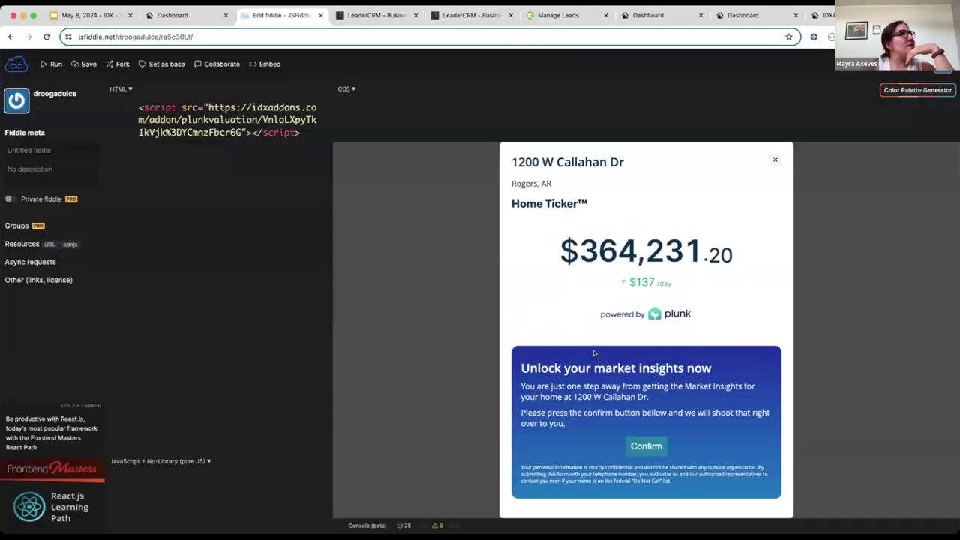
# Confirm the market insights unlock in the widget, then return to the IDXAddons requests page
pyautogui.click(650, 446)
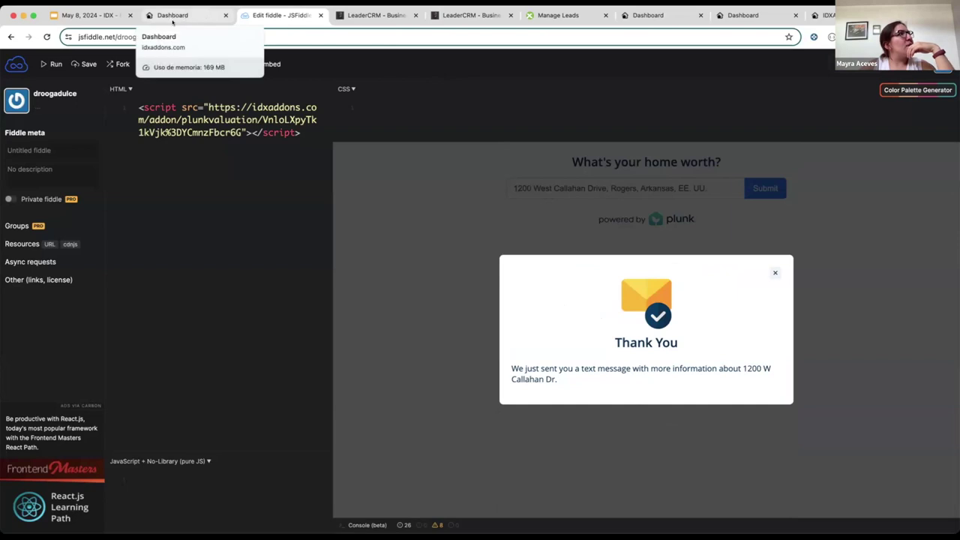
pyautogui.click(186, 16)
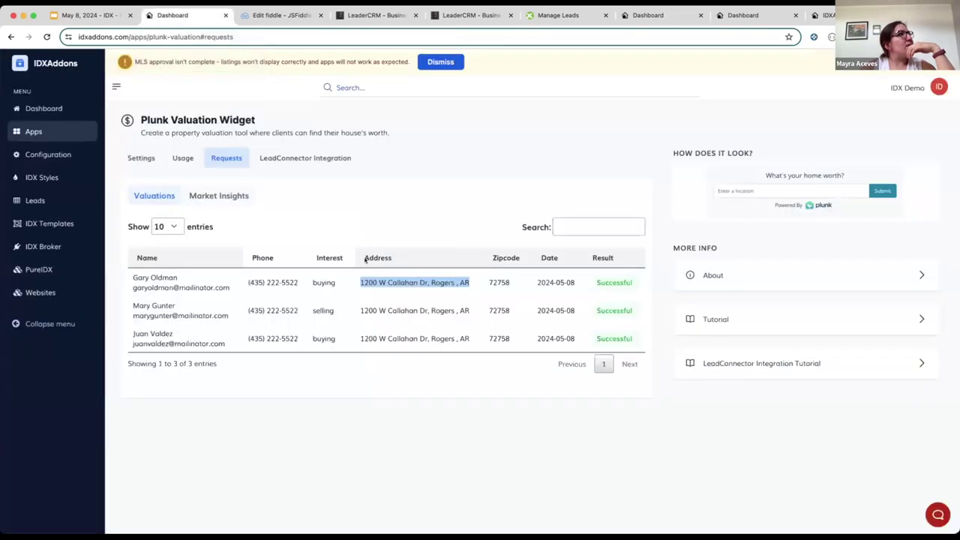
# Reload the Market Insights requests list and open the newest request's report
pyautogui.click(225, 195)
pyautogui.click(330, 37)
pyautogui.press('Return')
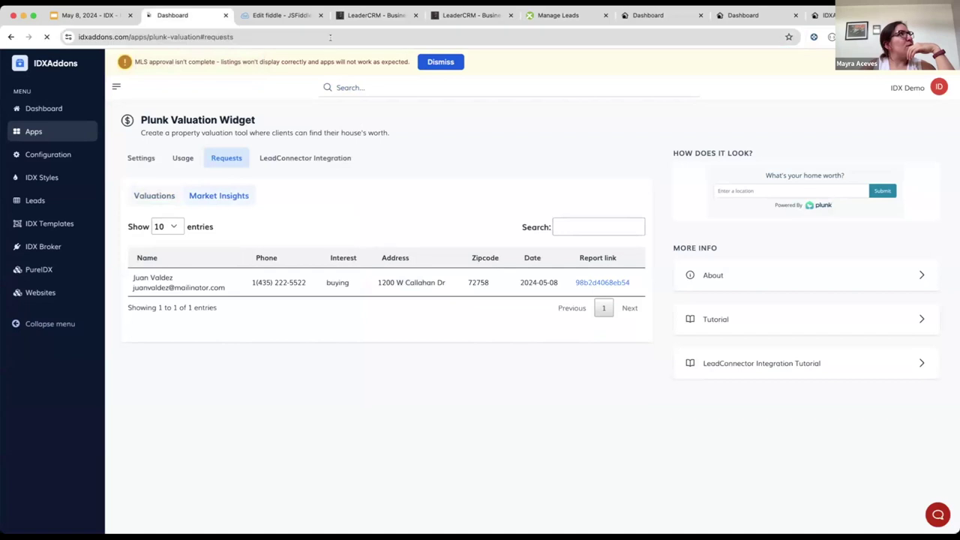
pyautogui.click(218, 195)
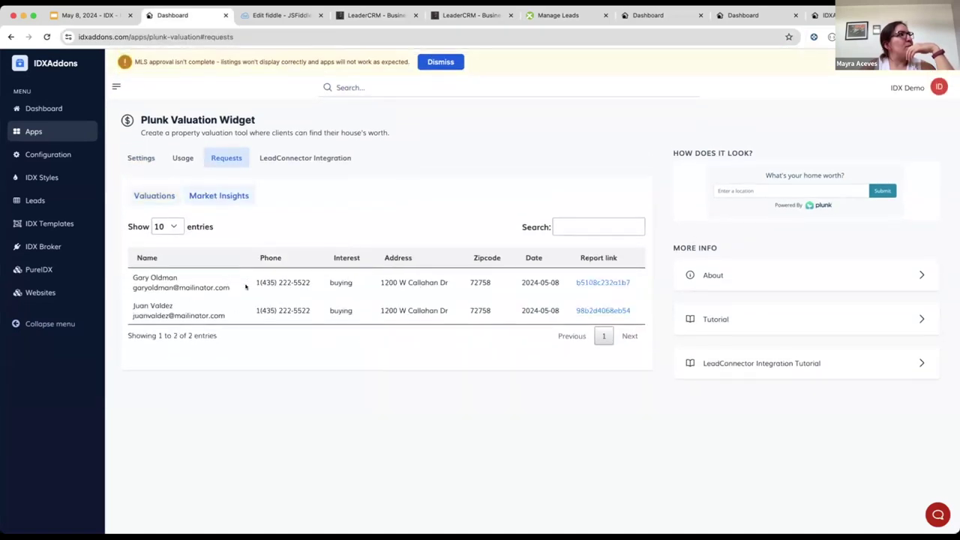
pyautogui.click(592, 283)
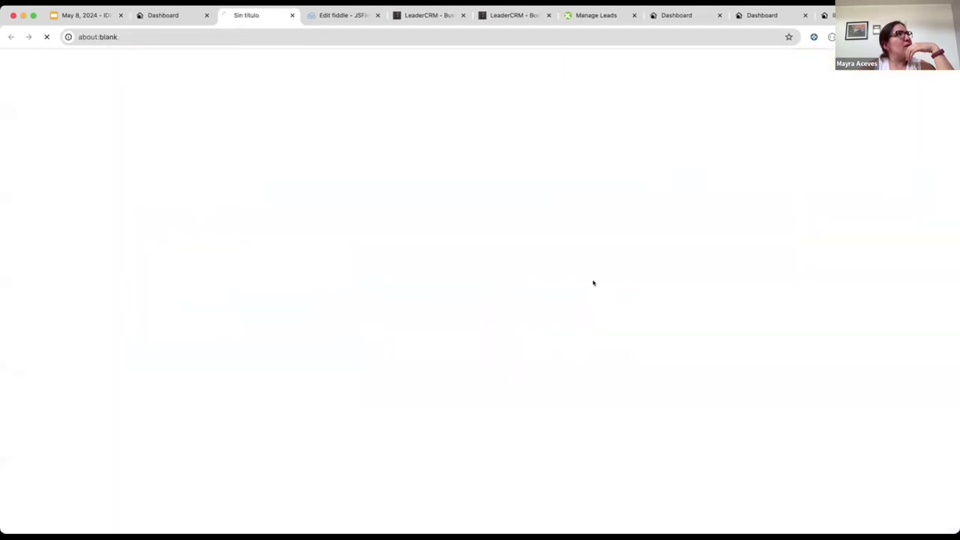
# Scroll through the Market Insights report charts, then go back to the requests page
pyautogui.scroll(-2, 506, 277)
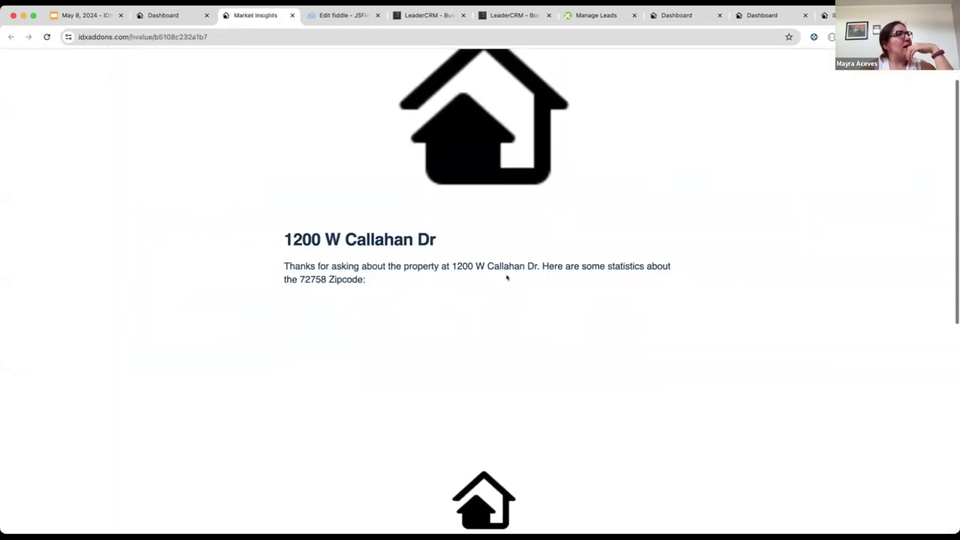
pyautogui.scroll(-1, 495, 300)
pyautogui.scroll(-5, 462, 323)
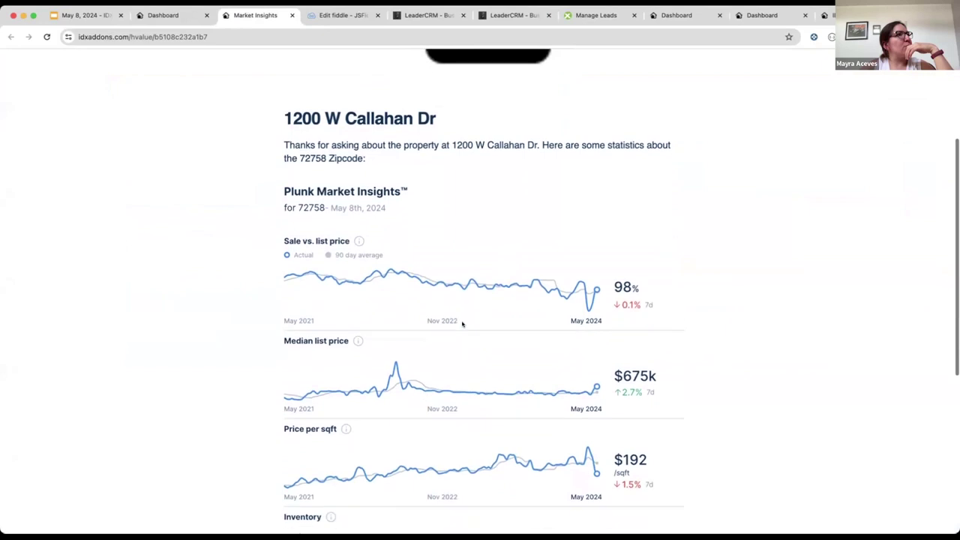
pyautogui.scroll(8, 554, 317)
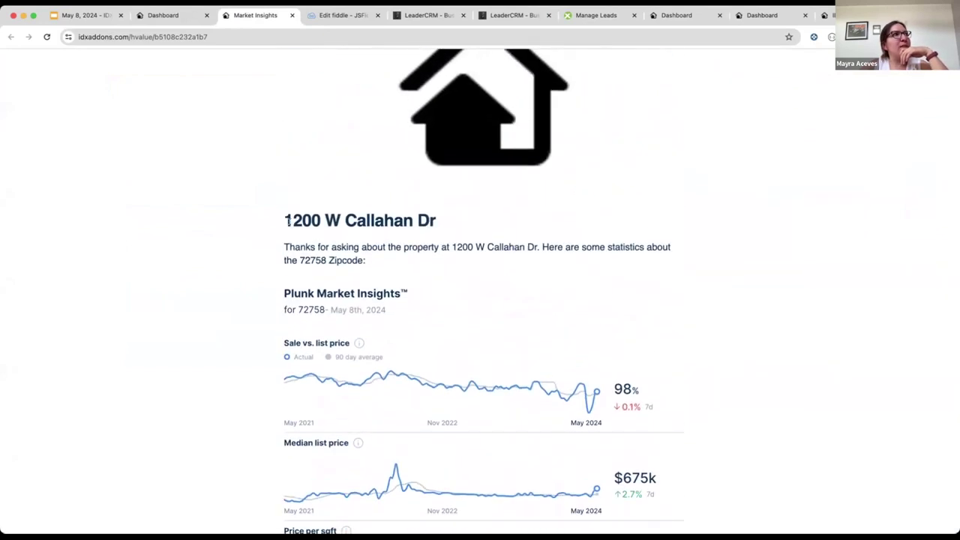
pyautogui.scroll(2, 570, 263)
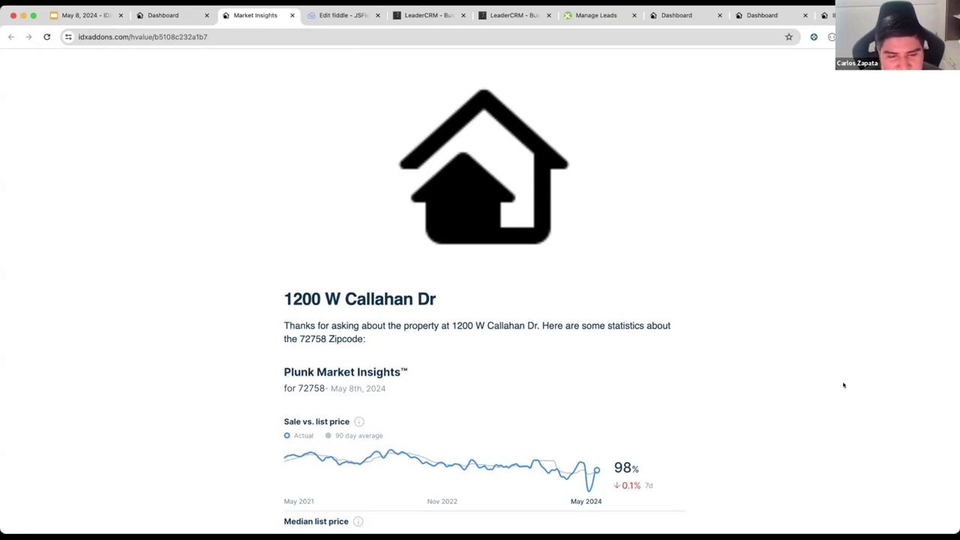
pyautogui.scroll(-4, 516, 428)
pyautogui.scroll(-4, 515, 428)
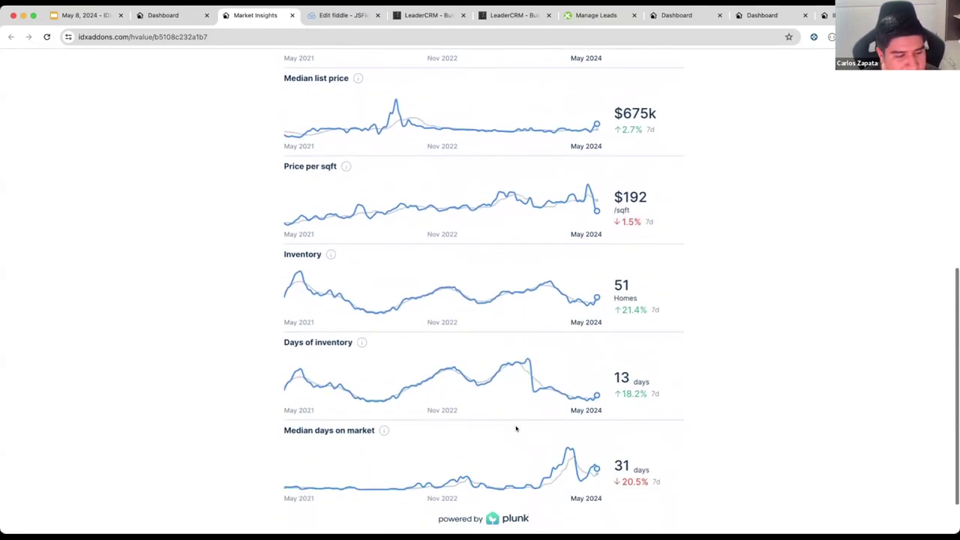
pyautogui.scroll(7, 506, 345)
pyautogui.scroll(-5, 506, 337)
pyautogui.scroll(3, 506, 337)
pyautogui.scroll(3, 506, 338)
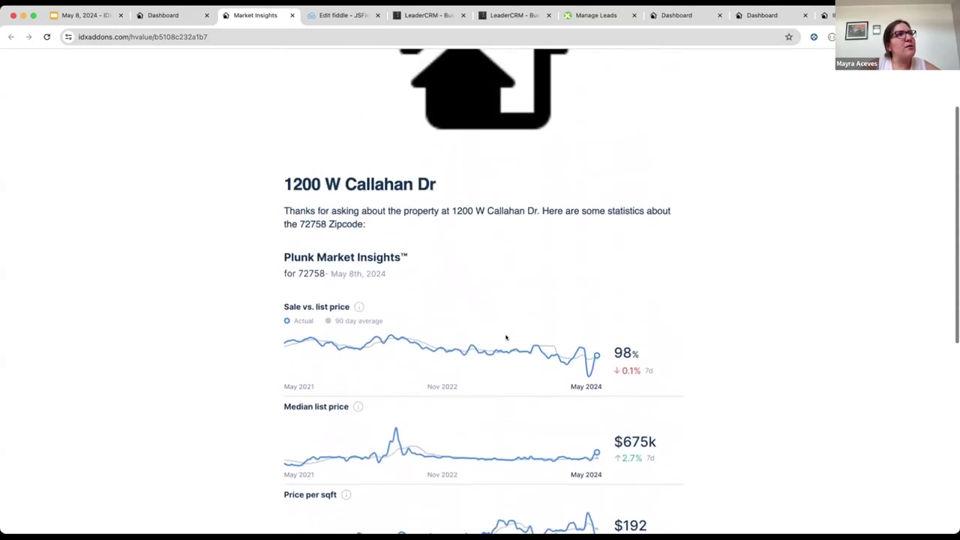
pyautogui.click(175, 15)
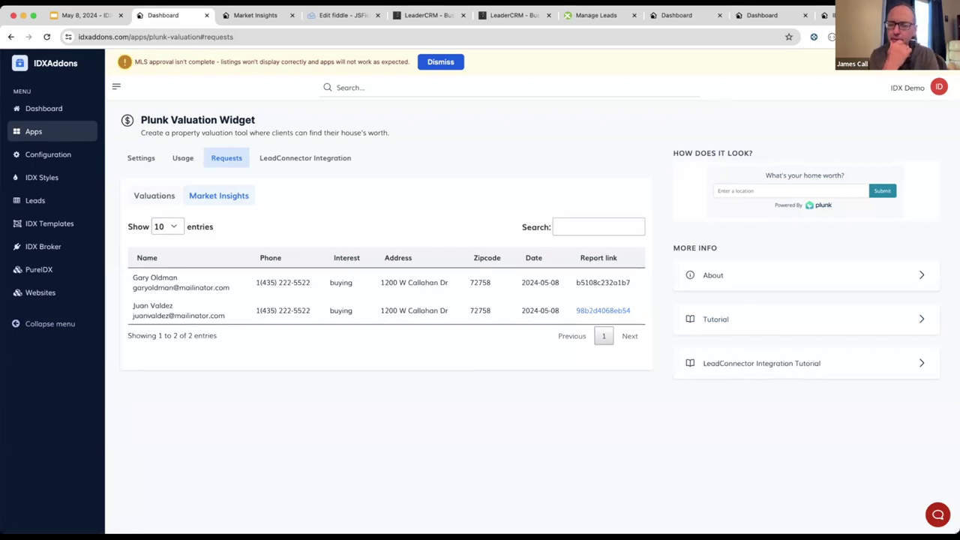
# Return to the lead's LeaderCRM contact and highlight the newest Plunk Home Valuation note, marked Buying
pyautogui.click(449, 16)
pyautogui.click(721, 174)
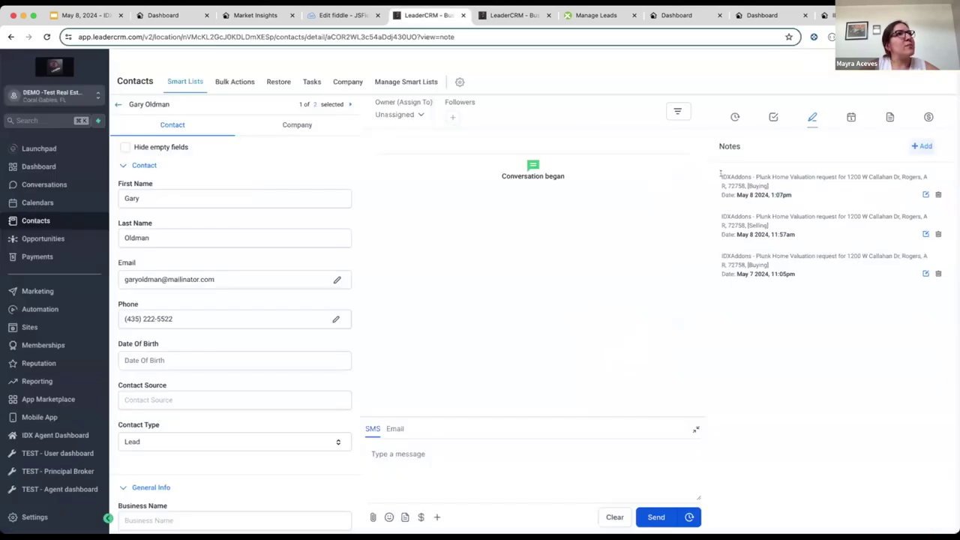
pyautogui.moveTo(764, 174); pyautogui.dragTo(746, 183)
pyautogui.click(770, 186)
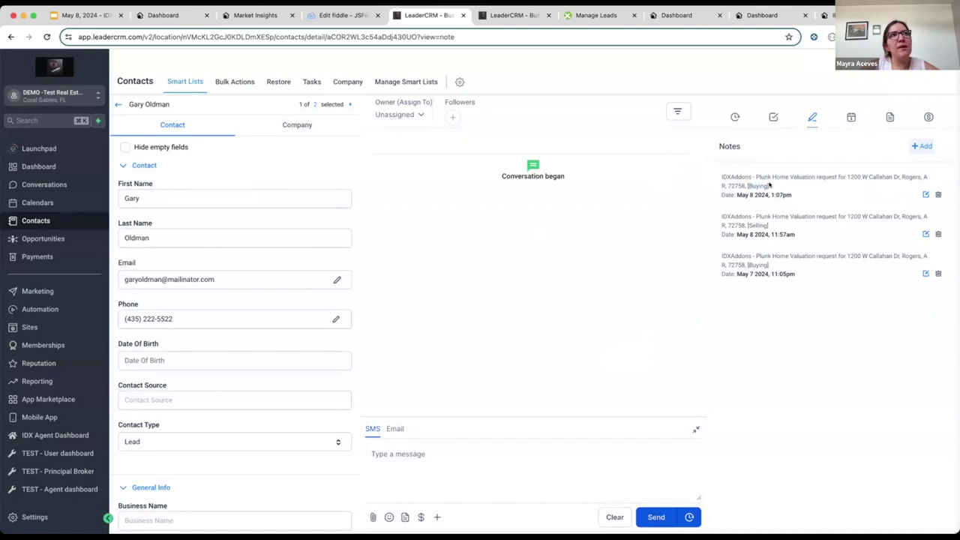
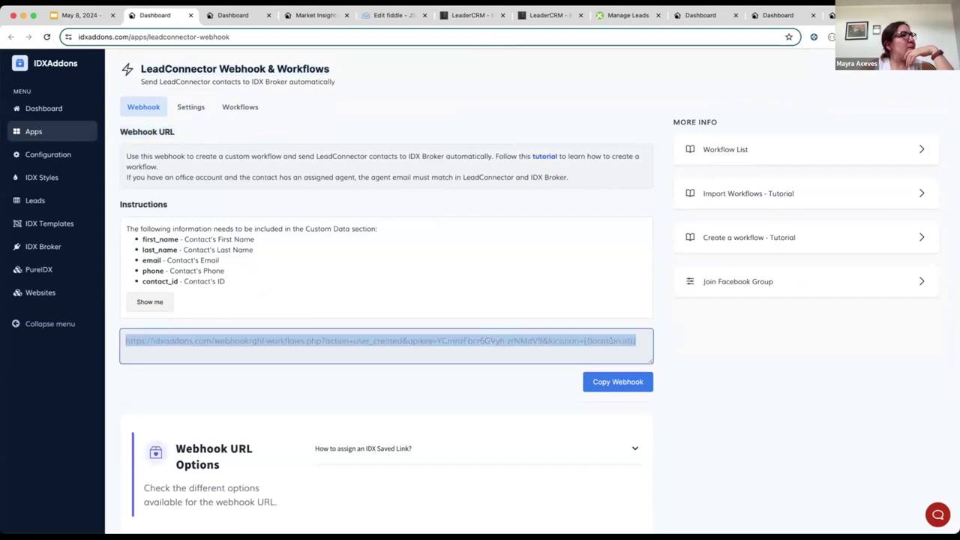
# Scroll the LeadConnector Webhook & Workflows page to review the webhook URL and required fields
pyautogui.scroll(-1, 745, 358)
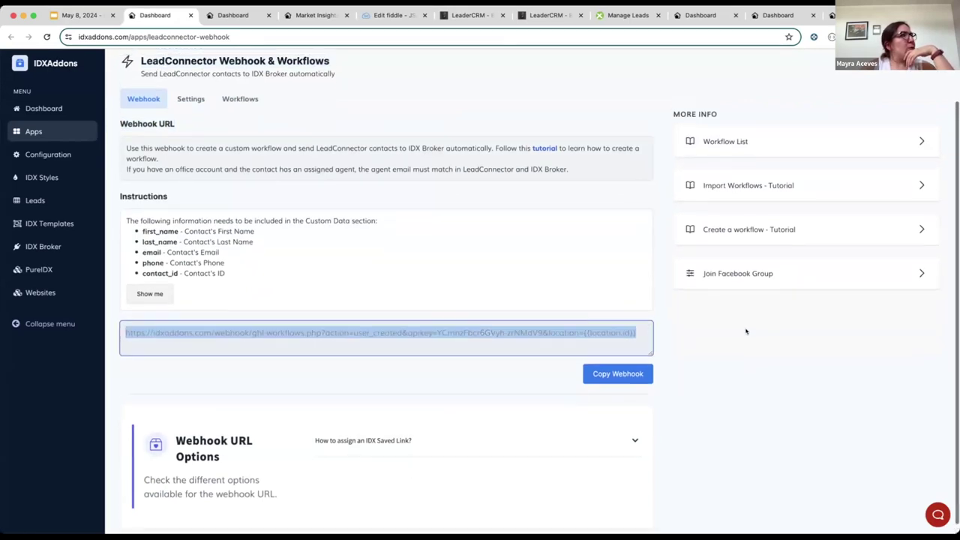
pyautogui.scroll(1, 746, 331)
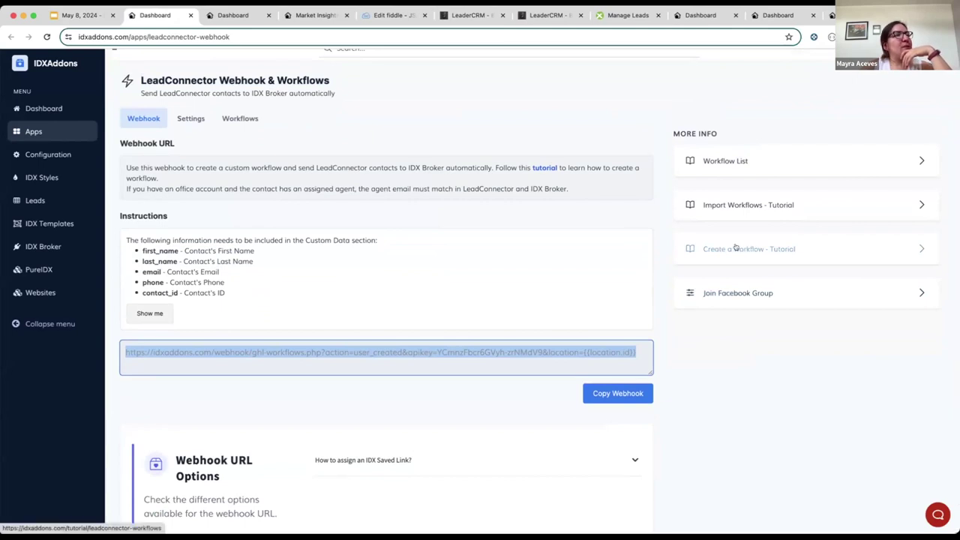
# Open the 'Create a workflow - Tutorial' and read its opening steps
pyautogui.click(749, 249)
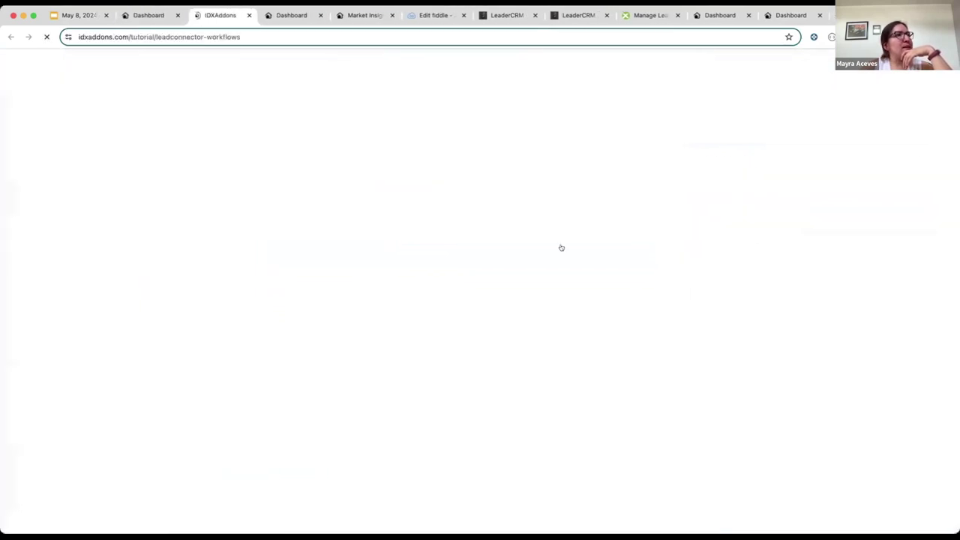
pyautogui.scroll(-1, 632, 296)
pyautogui.scroll(-5, 632, 295)
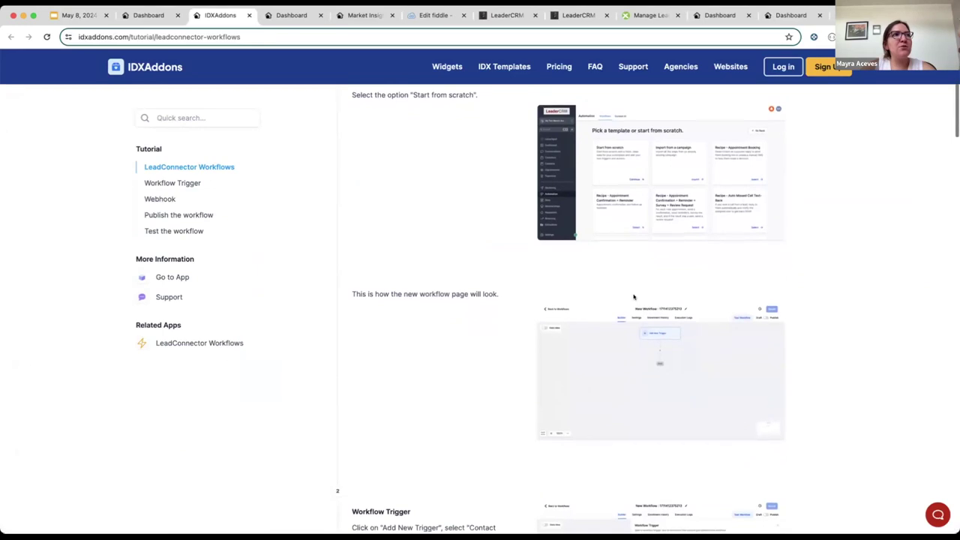
pyautogui.scroll(3, 632, 296)
pyautogui.scroll(-1, 632, 295)
pyautogui.scroll(-3, 632, 295)
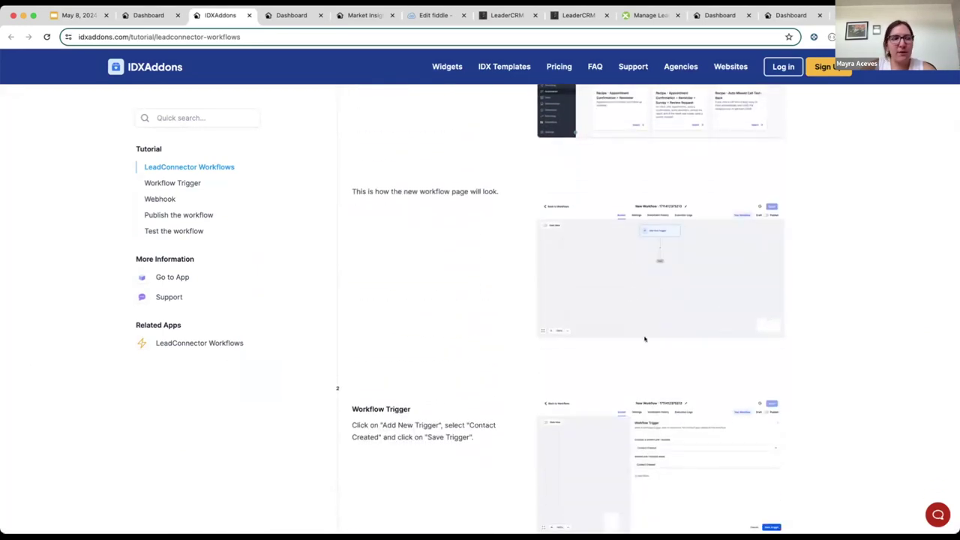
pyautogui.scroll(-3, 632, 296)
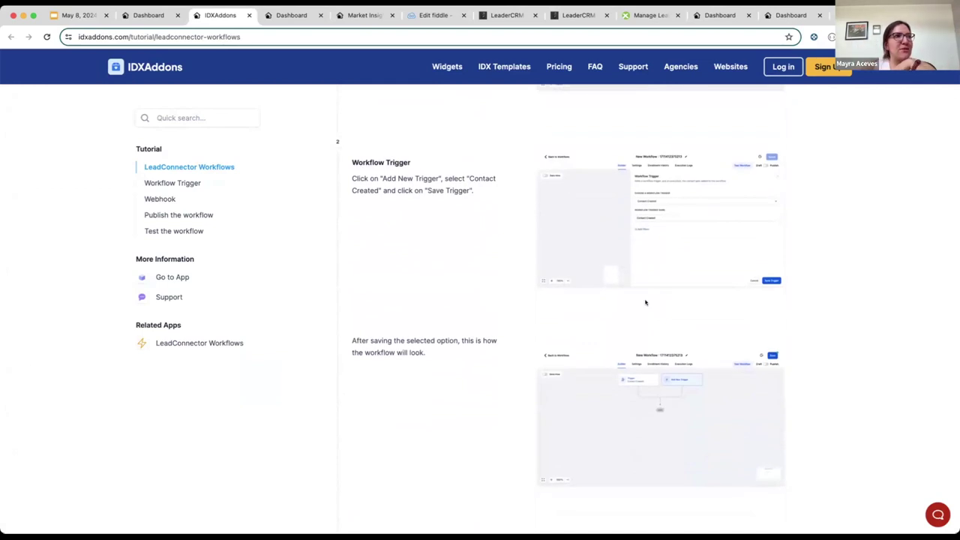
# Read the rest of the tutorial, then return to the LeaderCRM workflow builder
pyautogui.scroll(-5, 644, 302)
pyautogui.scroll(-6, 645, 302)
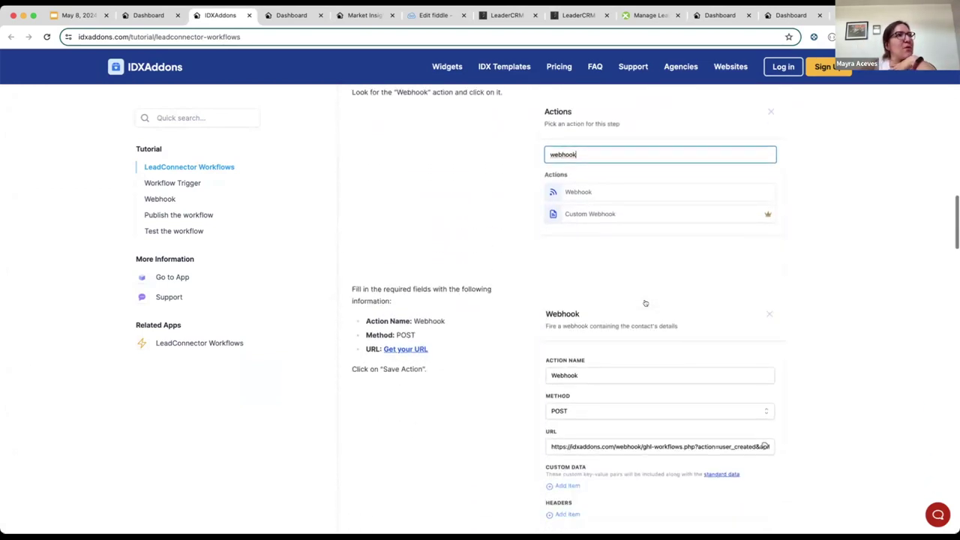
pyautogui.scroll(-10, 644, 302)
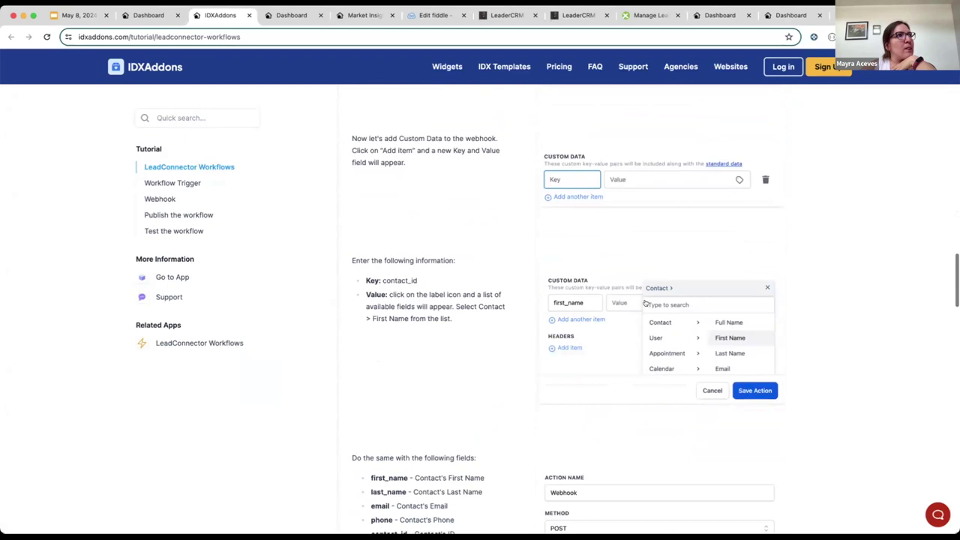
pyautogui.scroll(-5, 644, 302)
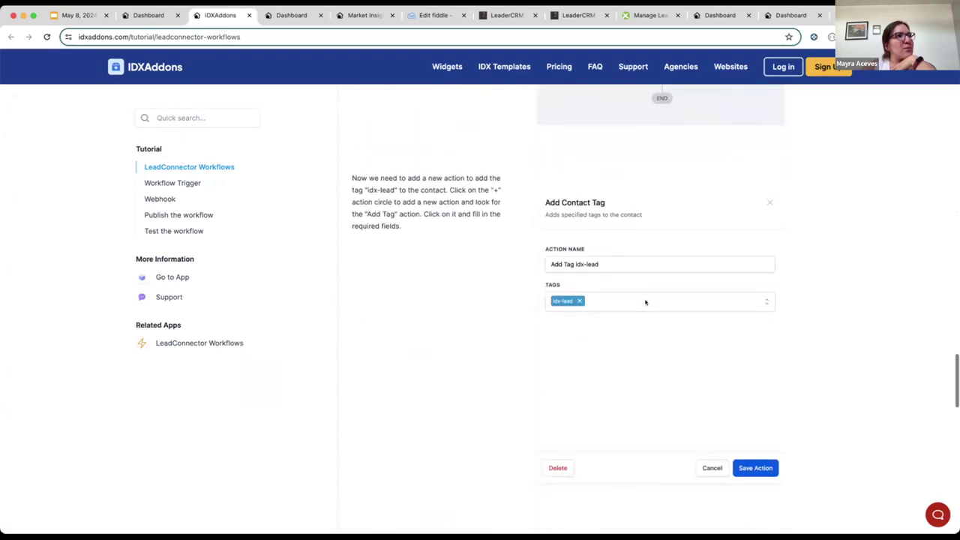
pyautogui.click(518, 15)
pyautogui.click(581, 15)
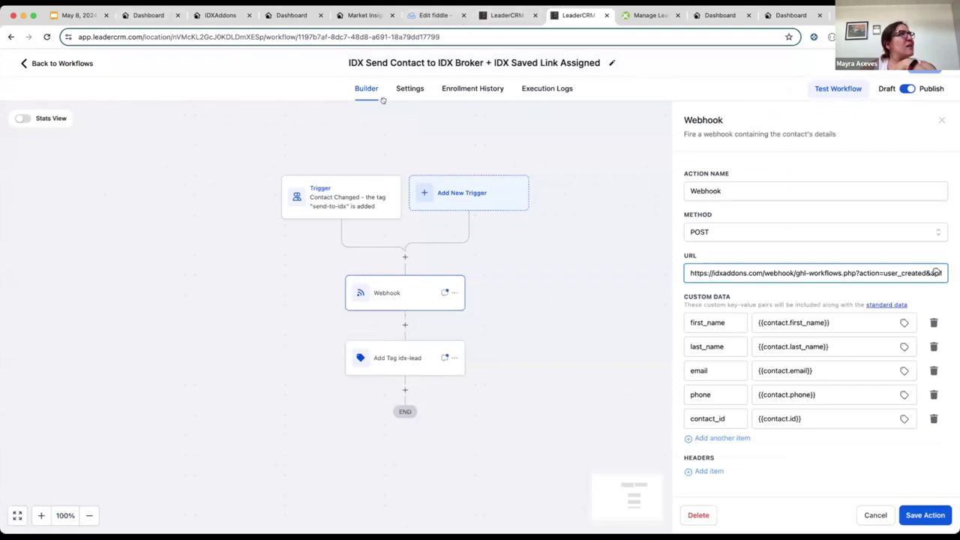
# Revisit the IDXAddons webhook page, then select part of the LeaderCRM workflow title
pyautogui.click(155, 16)
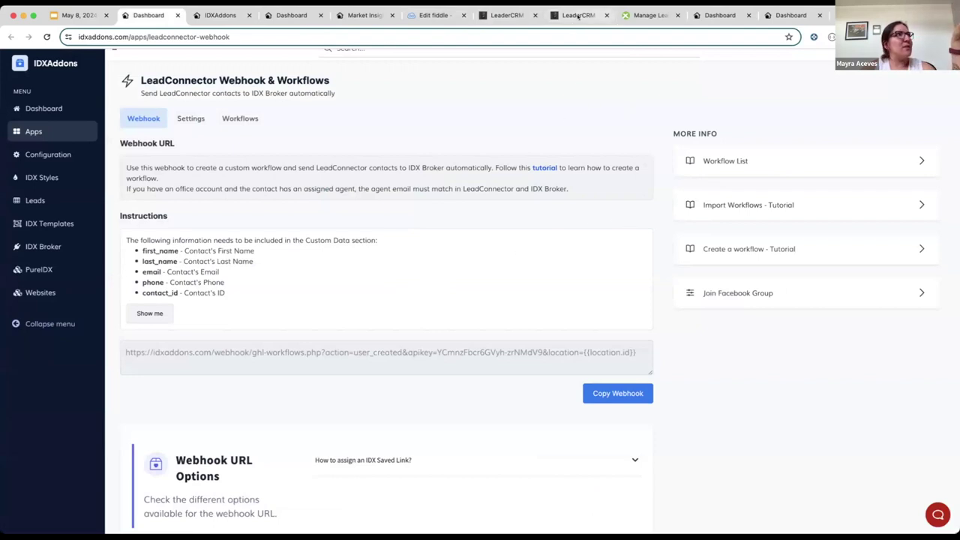
pyautogui.click(582, 15)
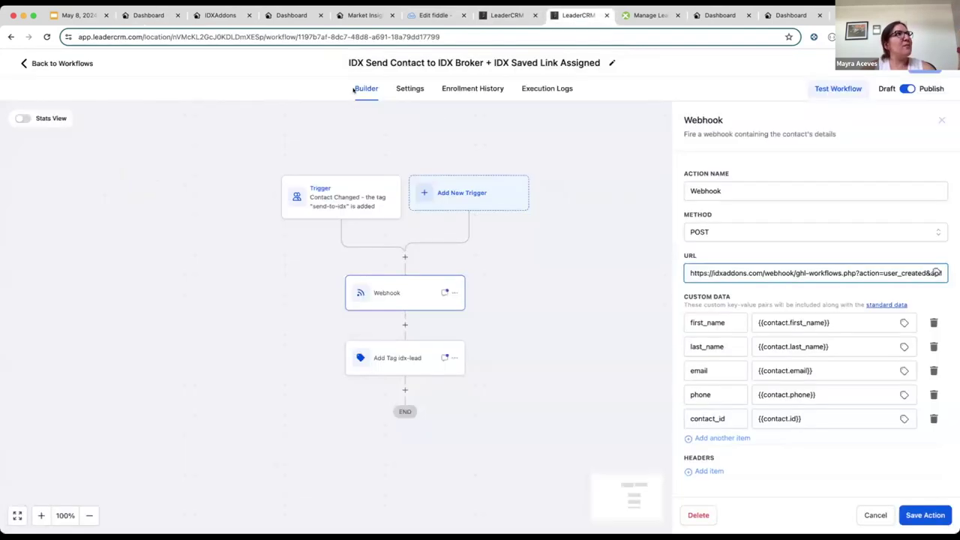
pyautogui.click(388, 66)
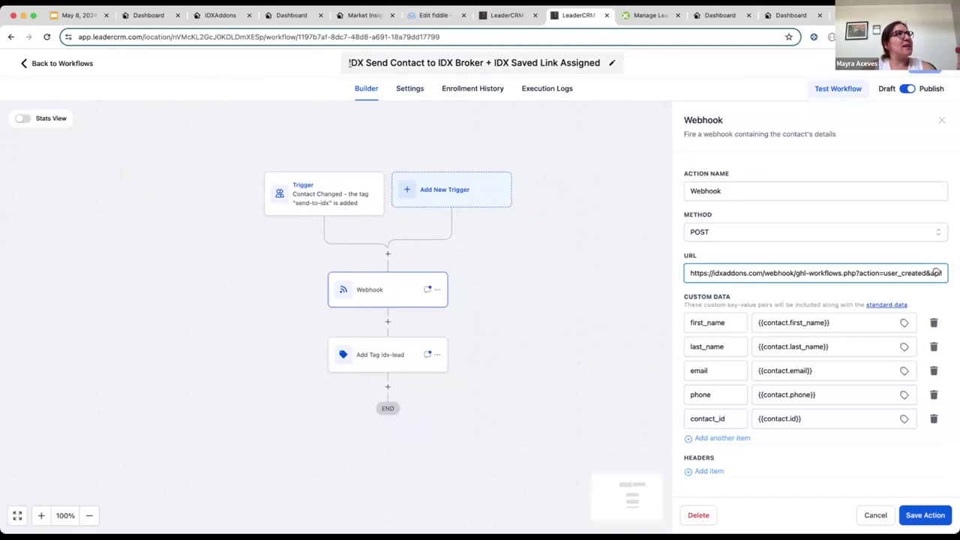
pyautogui.moveTo(348, 63); pyautogui.dragTo(600, 64)
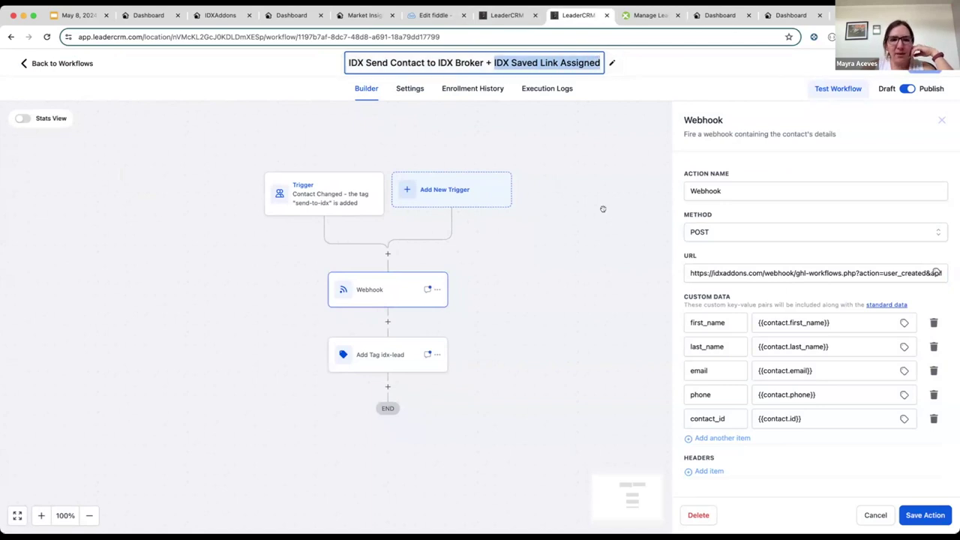
pyautogui.hscroll(-2, 473, 375)
pyautogui.hscroll(-5, 473, 370)
# Inspect the send-to-idx trigger and the Webhook action's URL, then return to the tutorial
pyautogui.click(399, 212)
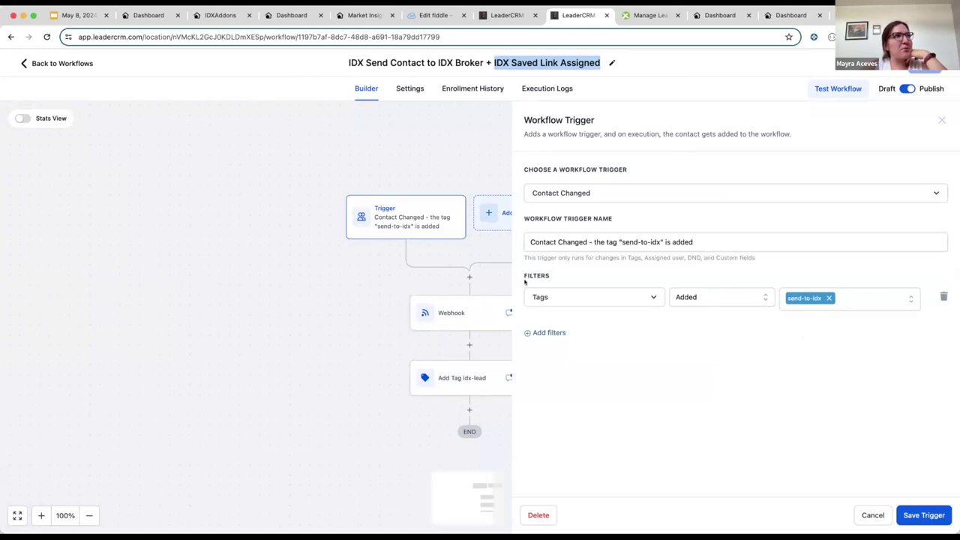
pyautogui.hscroll(5, 409, 265)
pyautogui.click(314, 296)
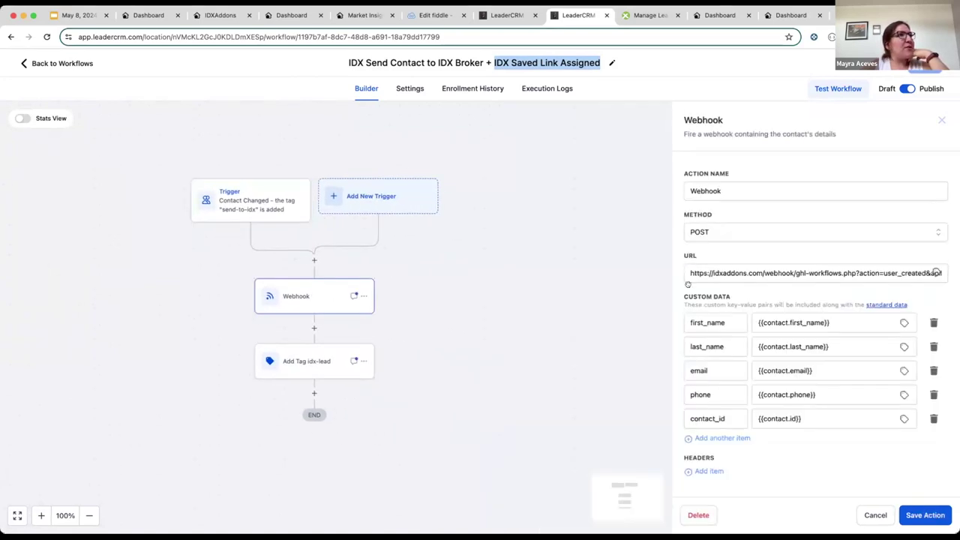
pyautogui.doubleClick(731, 272)
pyautogui.click(790, 273)
pyautogui.moveTo(755, 273); pyautogui.dragTo(891, 272)
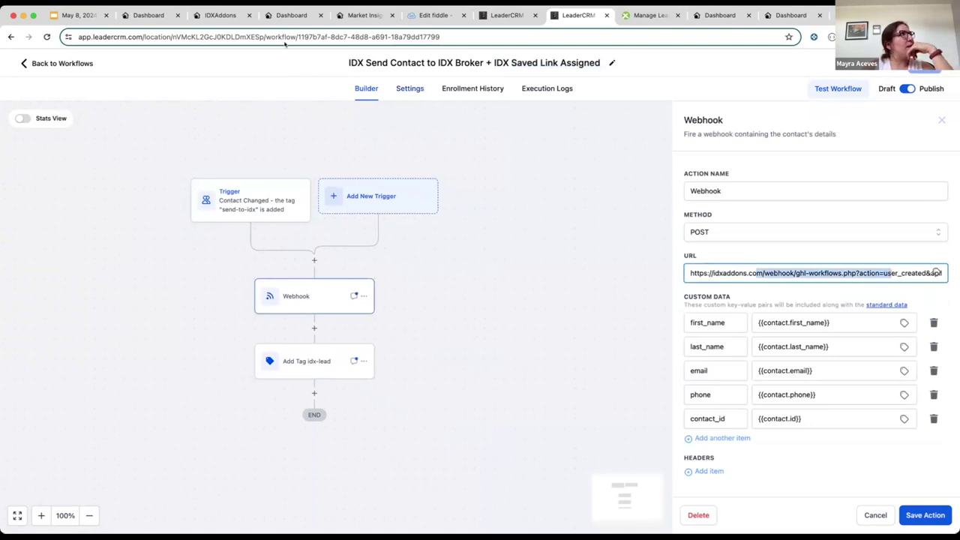
pyautogui.click(291, 15)
pyautogui.hotkey('ctrl', 'shift', 'Tab')
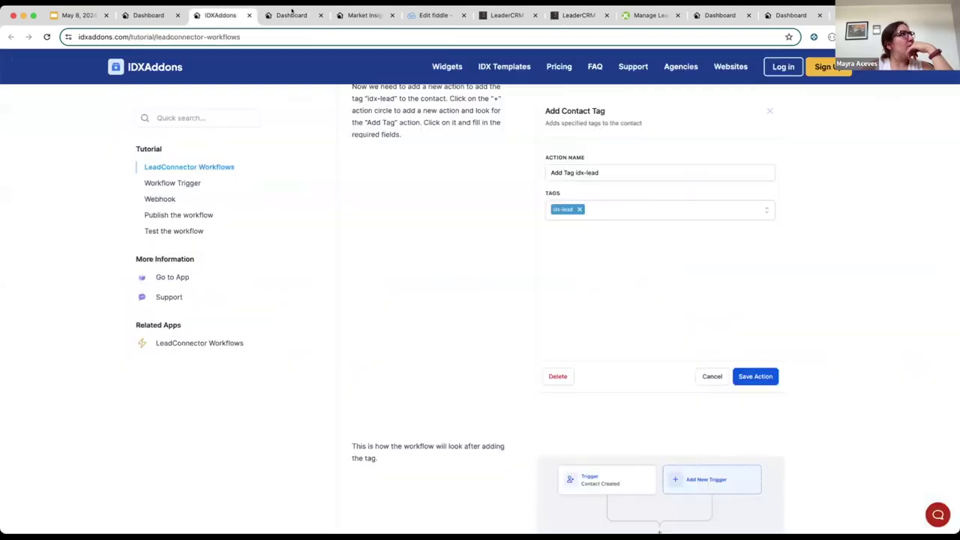
# Close the Dashboard, Market Insights and Edit fiddle tabs and reorder the remaining tabs
pyautogui.click(320, 15)
pyautogui.click(320, 15)
pyautogui.click(320, 15)
pyautogui.click(149, 15)
pyautogui.moveTo(149, 15); pyautogui.dragTo(225, 16)
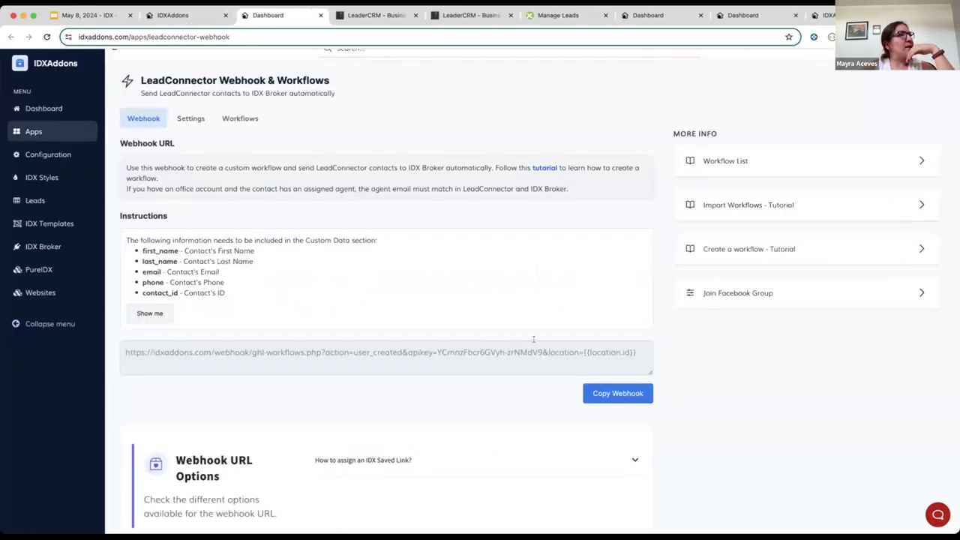
# Review the IDX Saved Link help and its &assigned_search=REPLACE_SAVED_LINK_ID parameter
pyautogui.scroll(-1, 533, 339)
pyautogui.moveTo(641, 323); pyautogui.dragTo(124, 323)
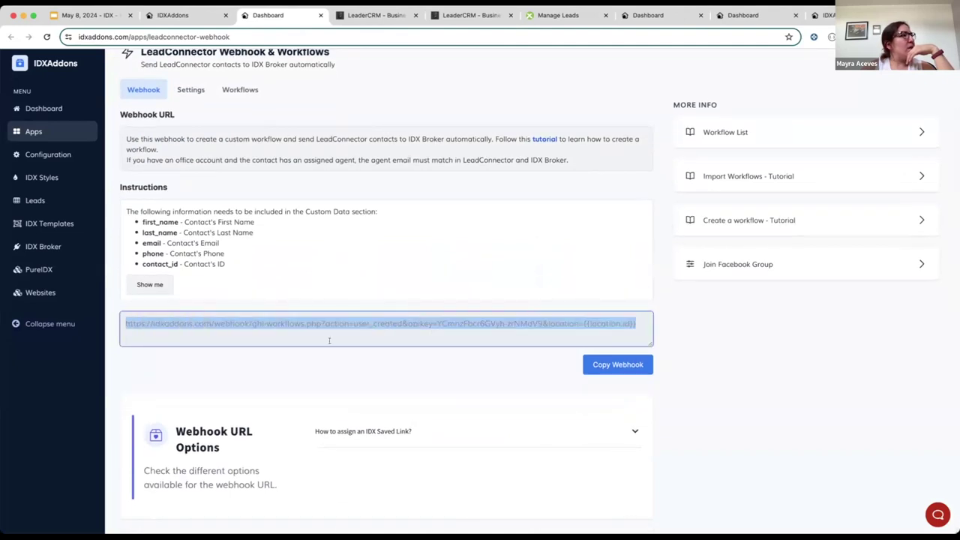
pyautogui.click(392, 430)
pyautogui.scroll(-2, 375, 428)
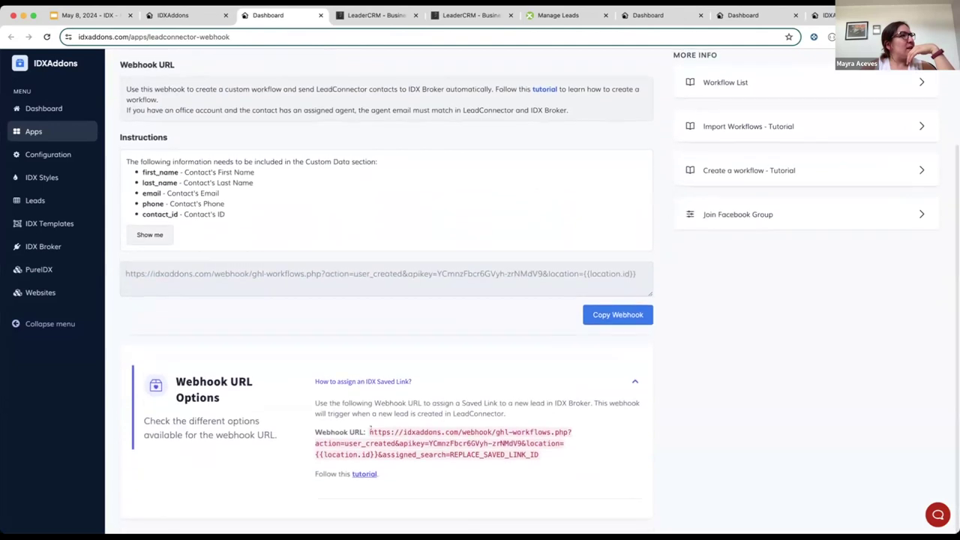
pyautogui.moveTo(369, 431); pyautogui.dragTo(538, 454)
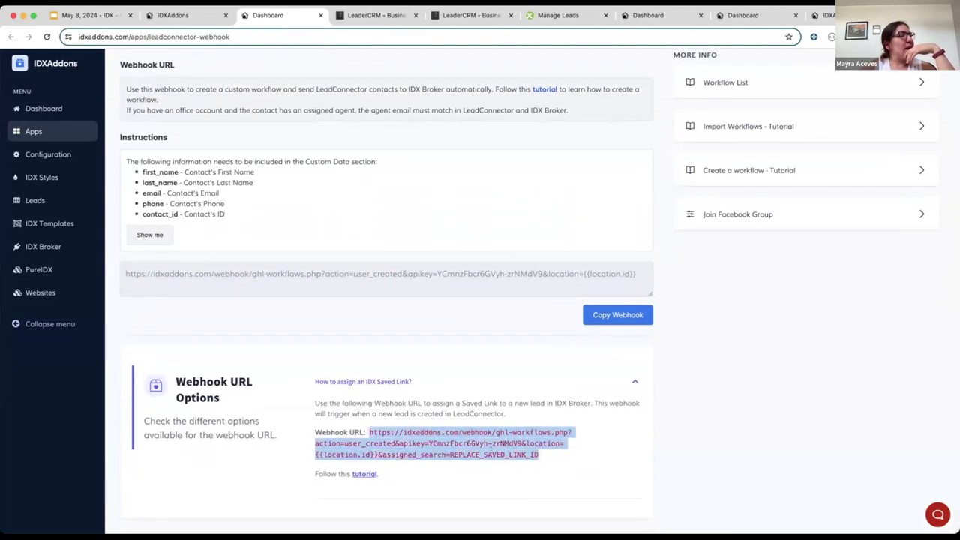
pyautogui.click(397, 455)
pyautogui.moveTo(381, 452); pyautogui.dragTo(539, 454)
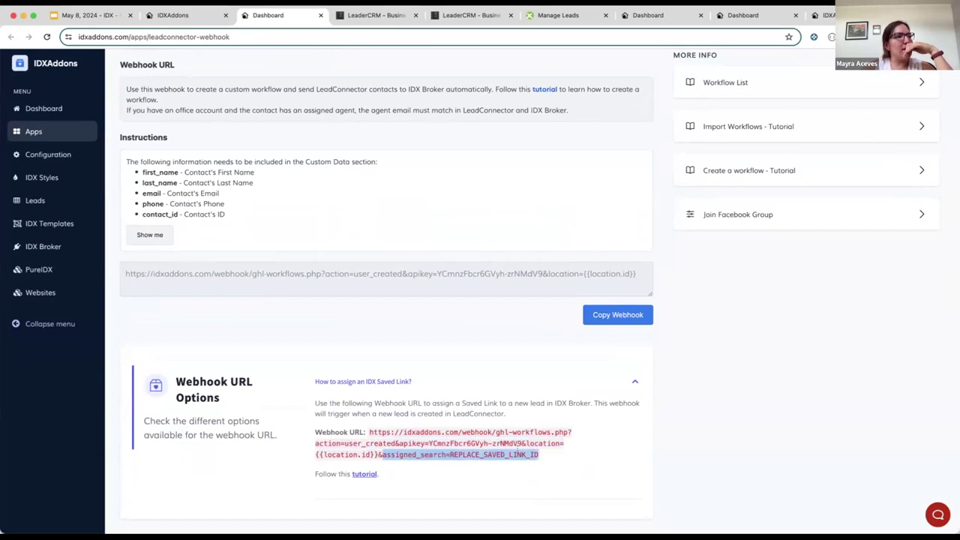
pyautogui.scroll(3, 516, 371)
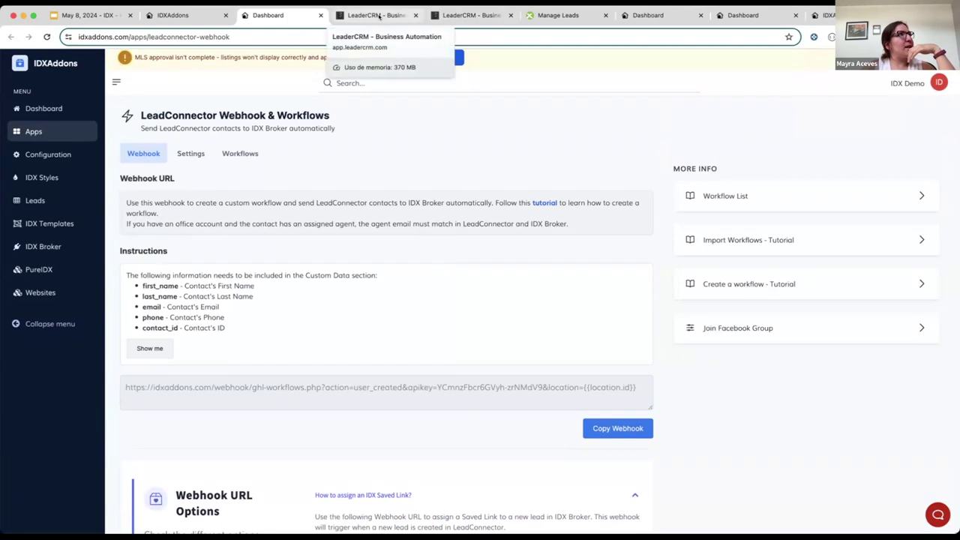
pyautogui.click(465, 16)
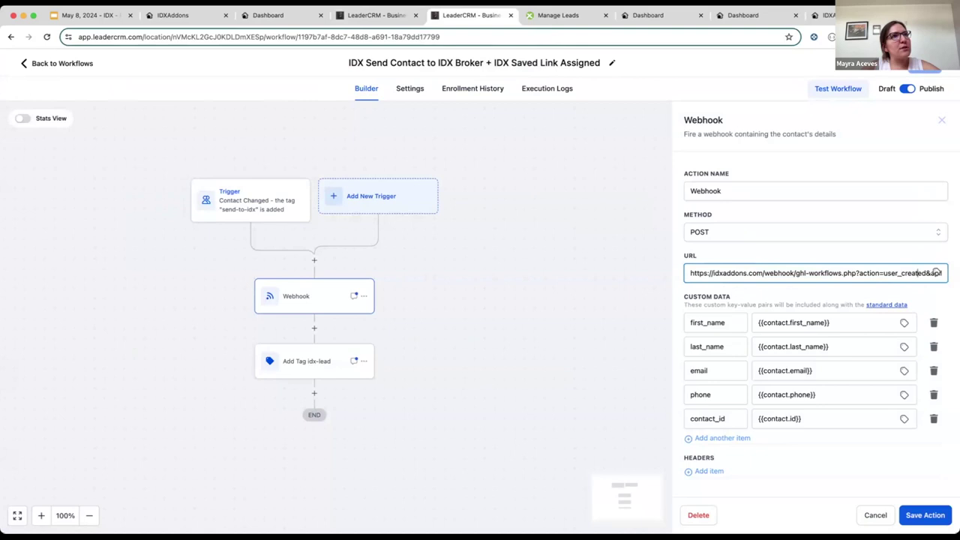
# Confirm the webhook URL ends with assigned_search=26820, then go to IDX Broker Manage Leads
pyautogui.hscroll(3, 829, 273)
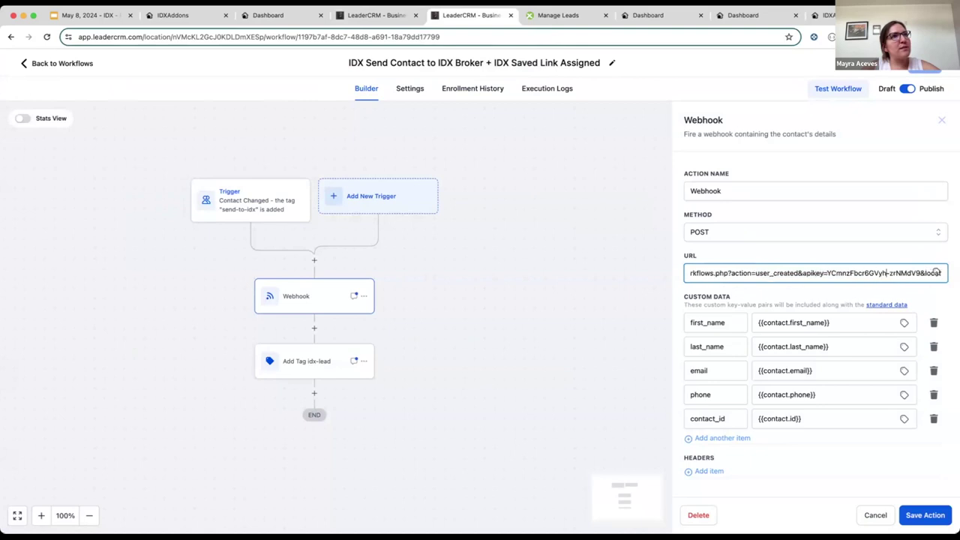
pyautogui.hscroll(3, 935, 272)
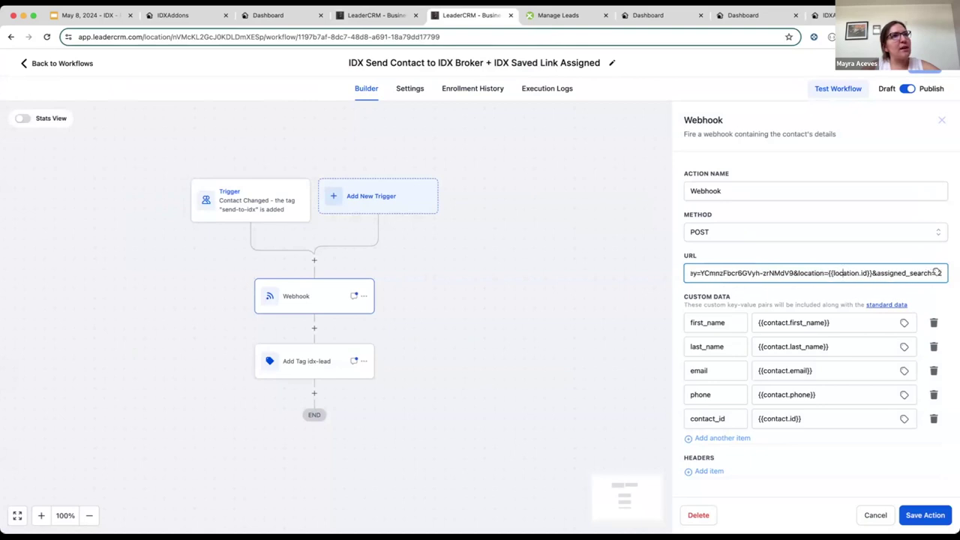
pyautogui.hscroll(1, 936, 273)
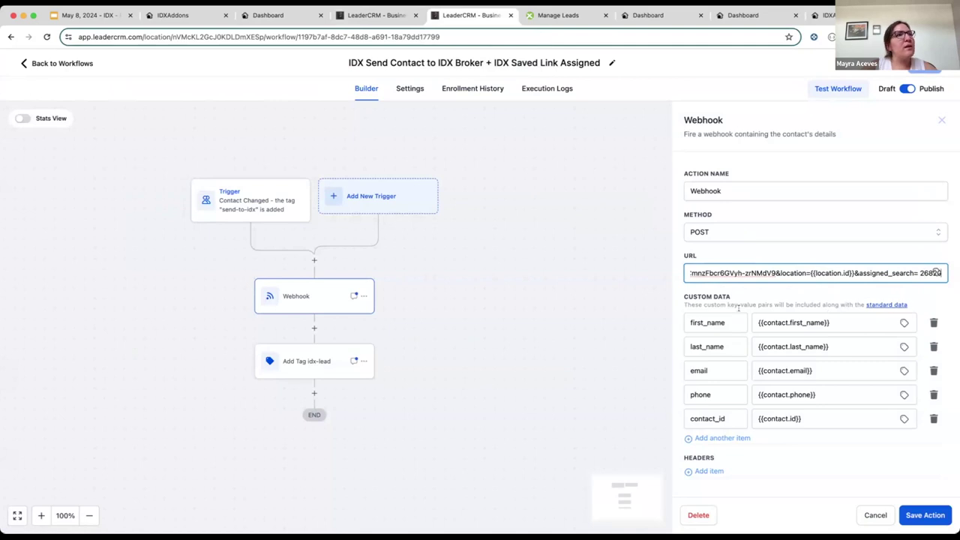
pyautogui.doubleClick(892, 273)
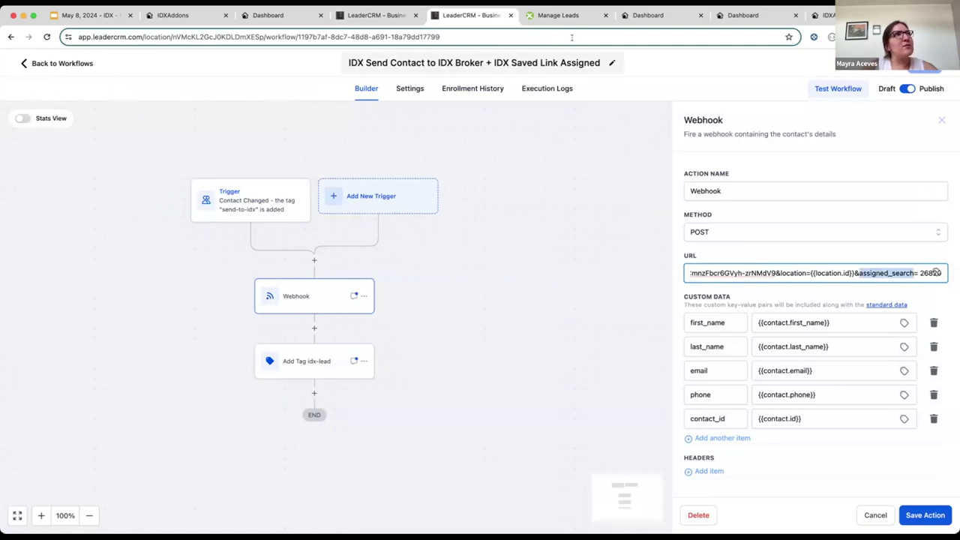
pyautogui.click(559, 15)
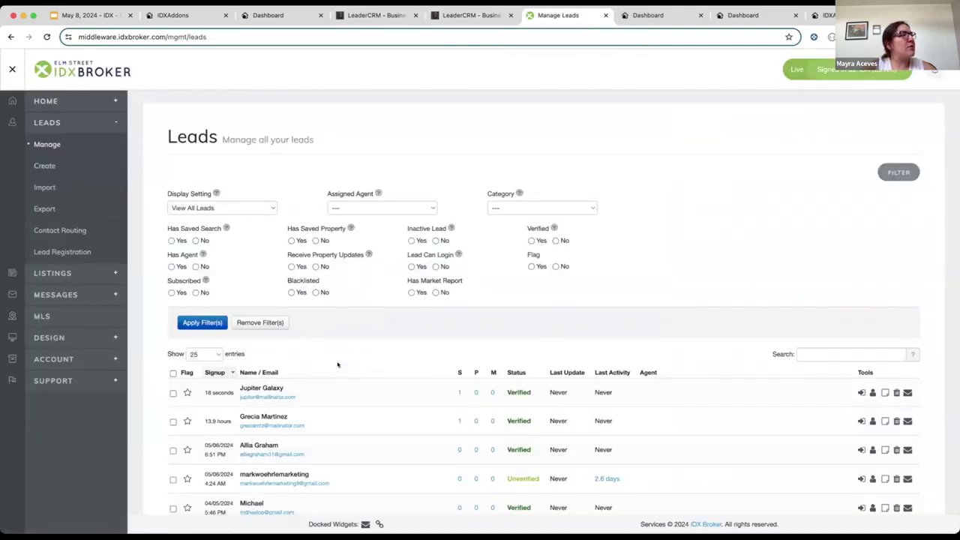
# Open Design > Website > Saved Links and find miami-beach-and-gardens with ID 26820
pyautogui.click(51, 336)
pyautogui.click(49, 252)
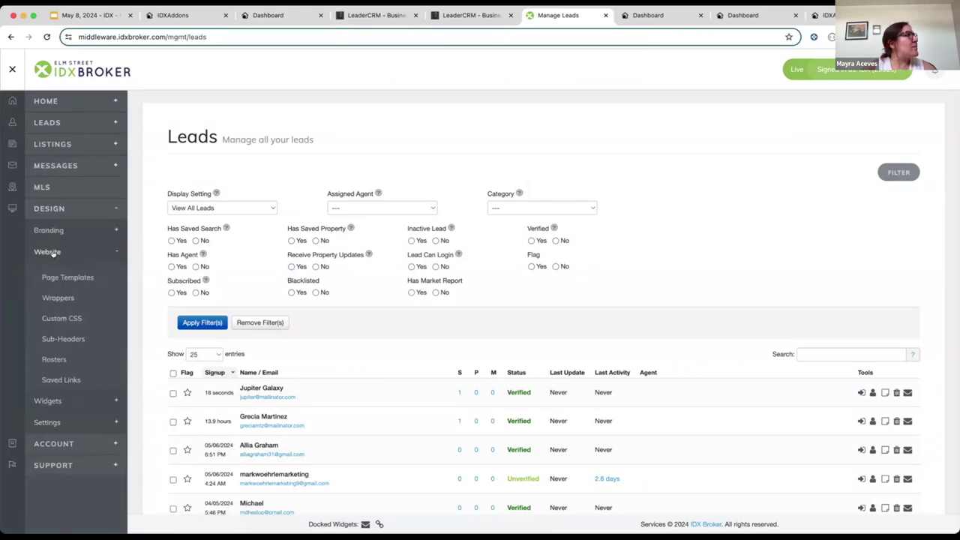
pyautogui.click(61, 380)
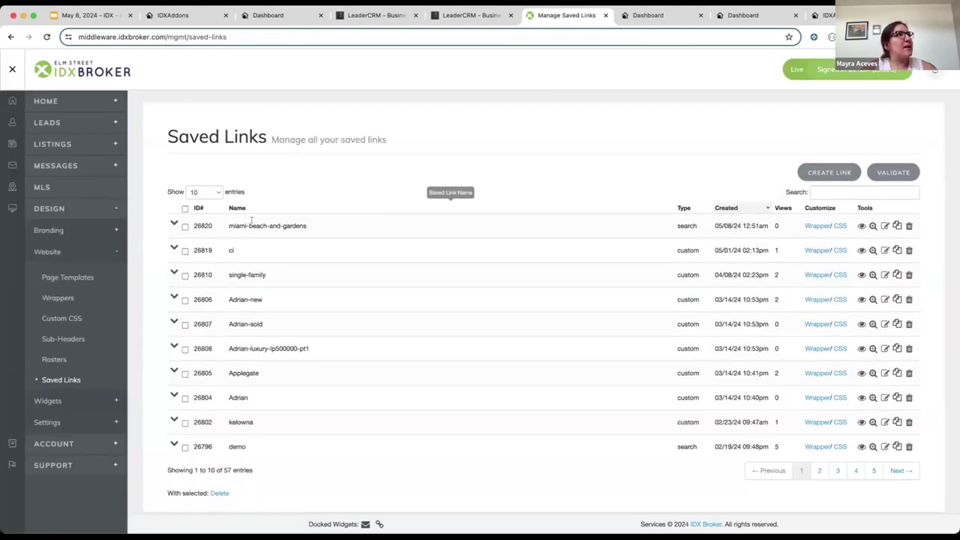
pyautogui.moveTo(228, 221); pyautogui.dragTo(306, 226)
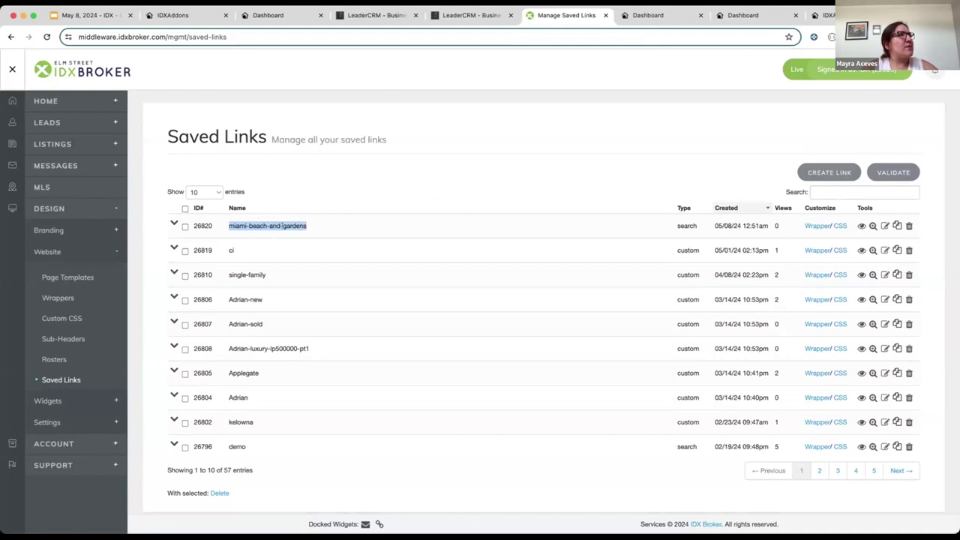
pyautogui.doubleClick(206, 226)
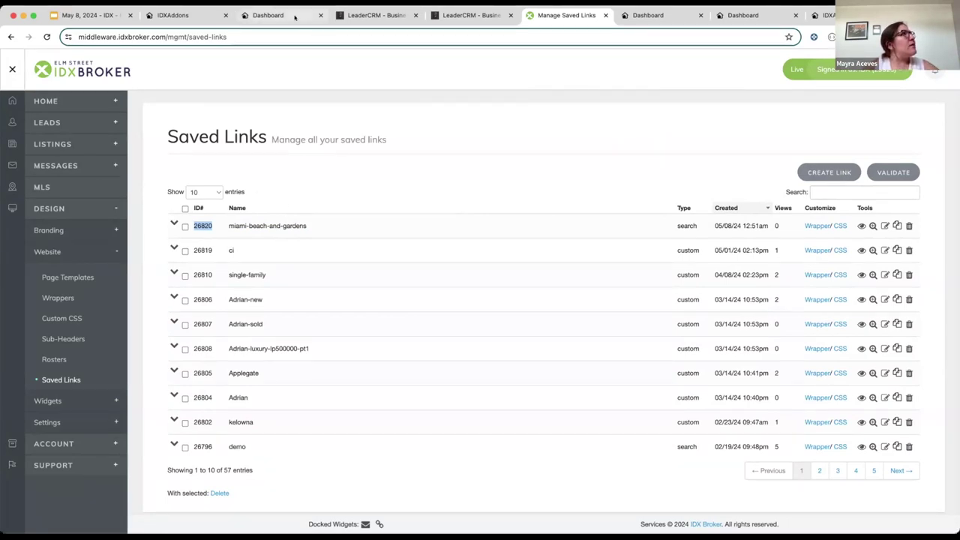
# Review the first_name and contact_id custom data keys in the Webhook settings
pyautogui.click(461, 15)
pyautogui.click(730, 322)
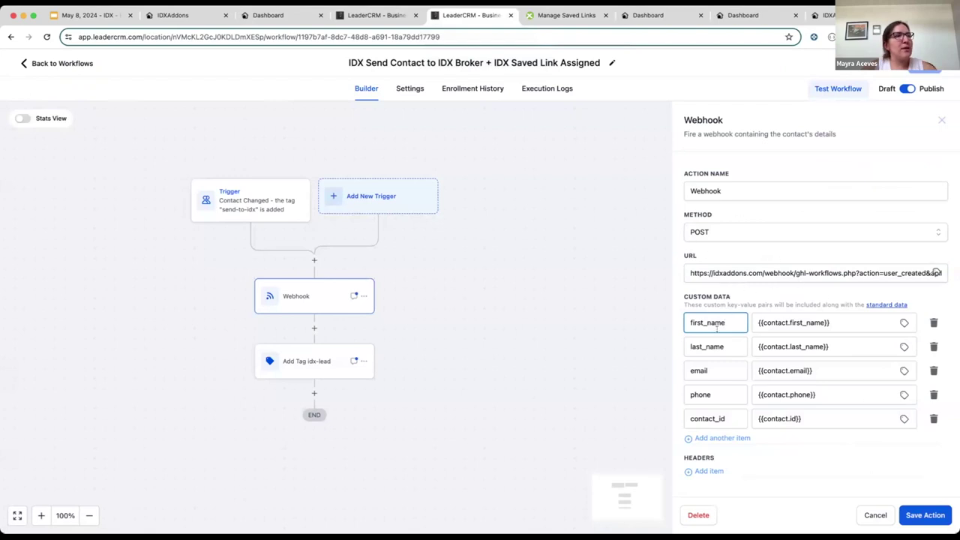
pyautogui.moveTo(725, 323); pyautogui.dragTo(676, 325)
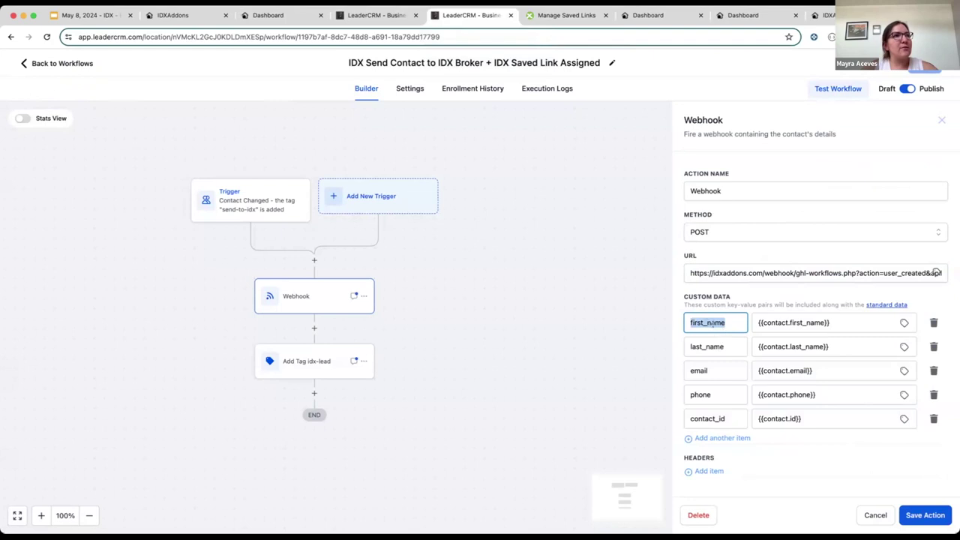
pyautogui.doubleClick(699, 417)
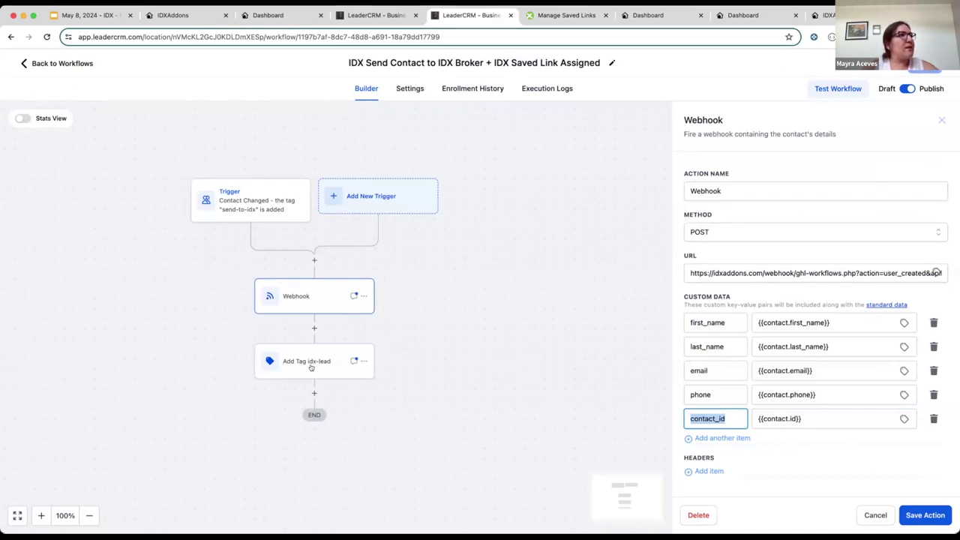
# Inspect the Add Tag idx-lead step, then switch to the contact record tab
pyautogui.click(311, 368)
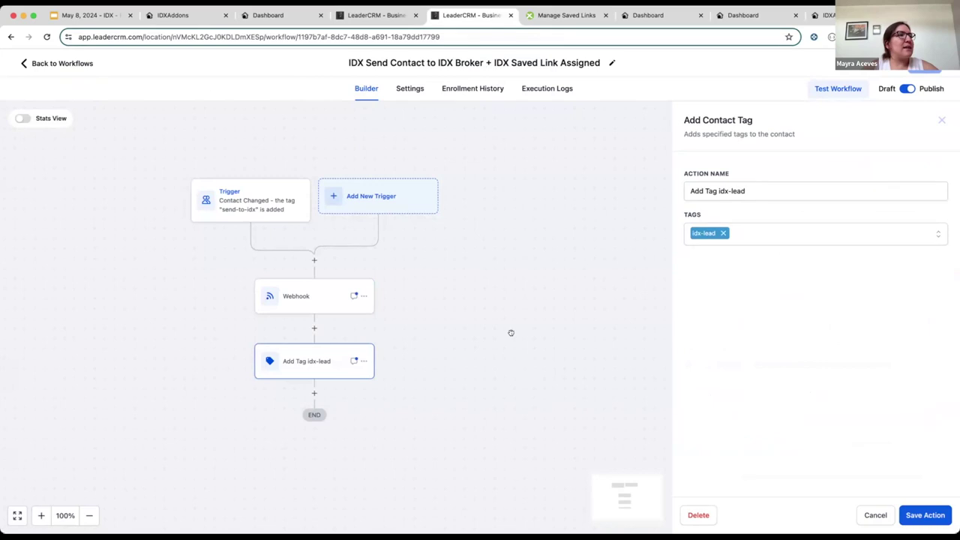
pyautogui.hscroll(-2, 510, 332)
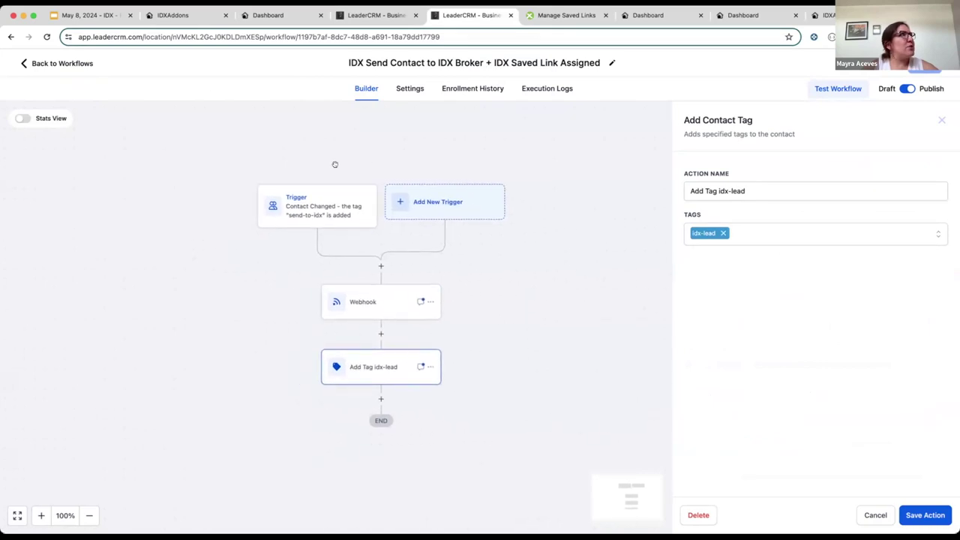
pyautogui.click(386, 16)
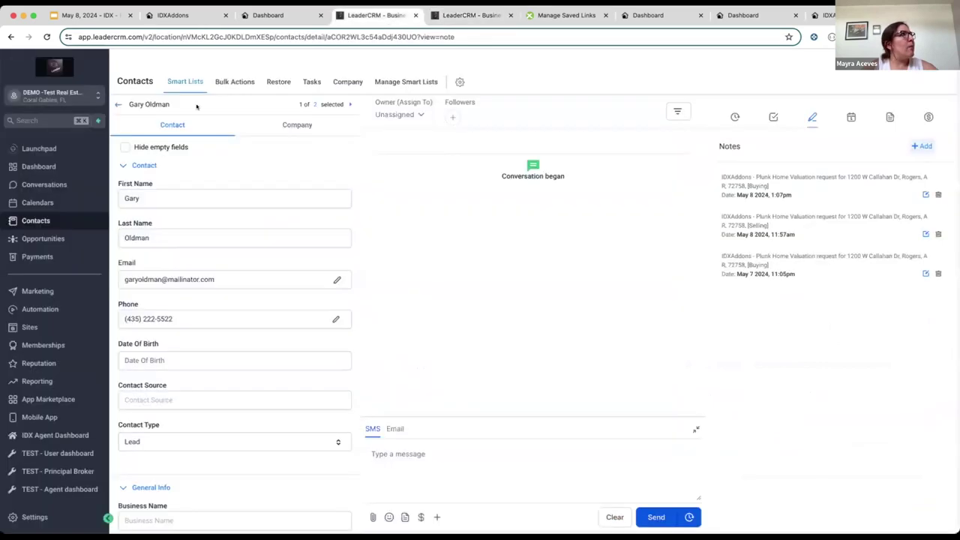
# Create a new contact with the lead's first name, last name and email address, and save it
pyautogui.click(117, 104)
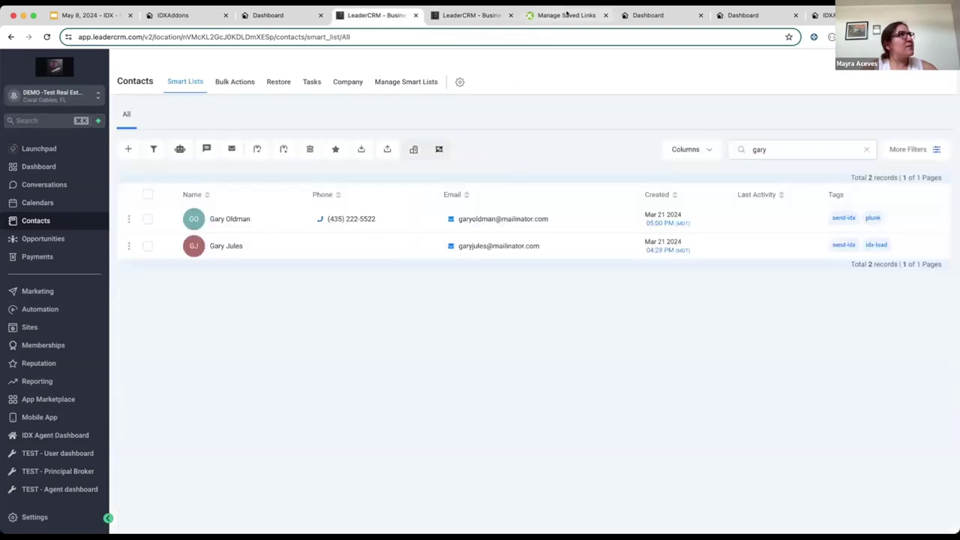
pyautogui.click(127, 149)
pyautogui.click(356, 237)
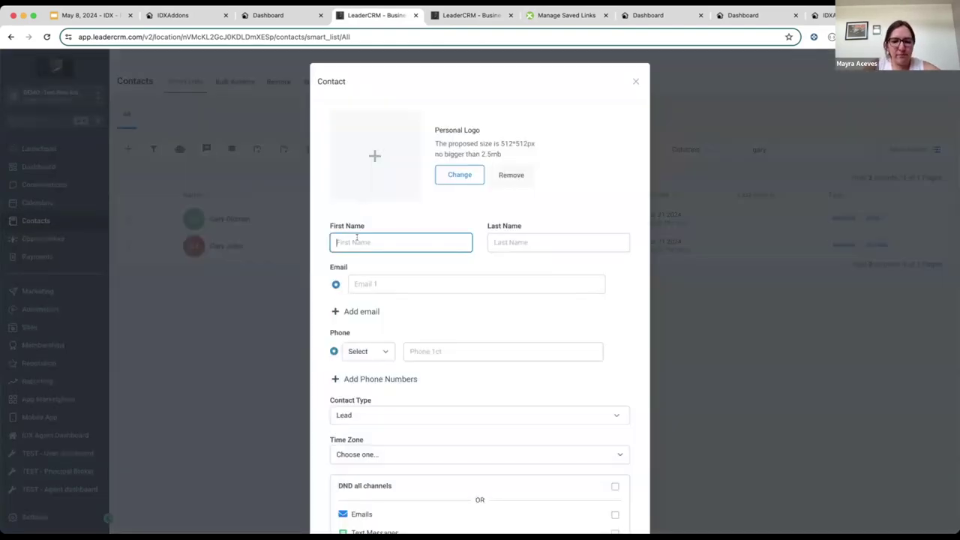
pyautogui.write('an')
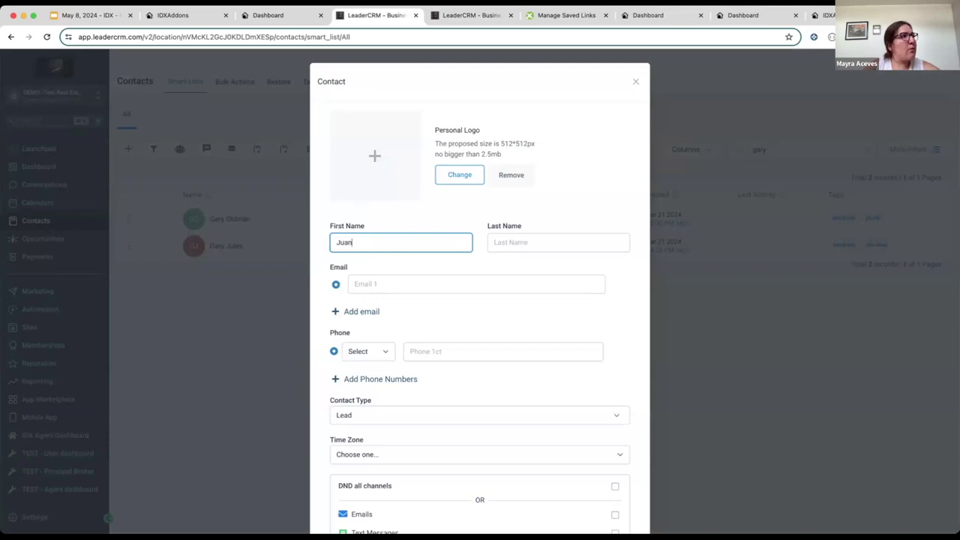
pyautogui.click(508, 243)
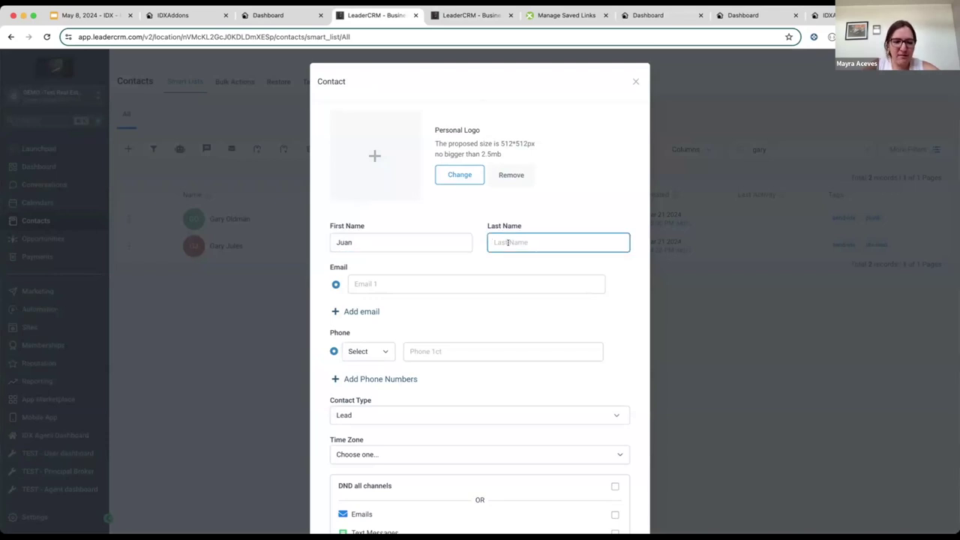
pyautogui.write('Dom')
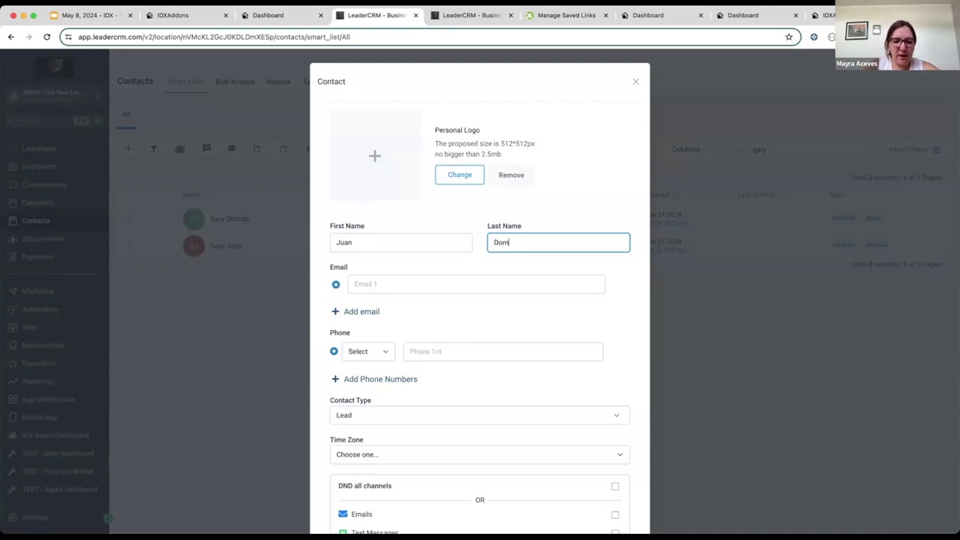
pyautogui.write('inguez')
pyautogui.click(413, 284)
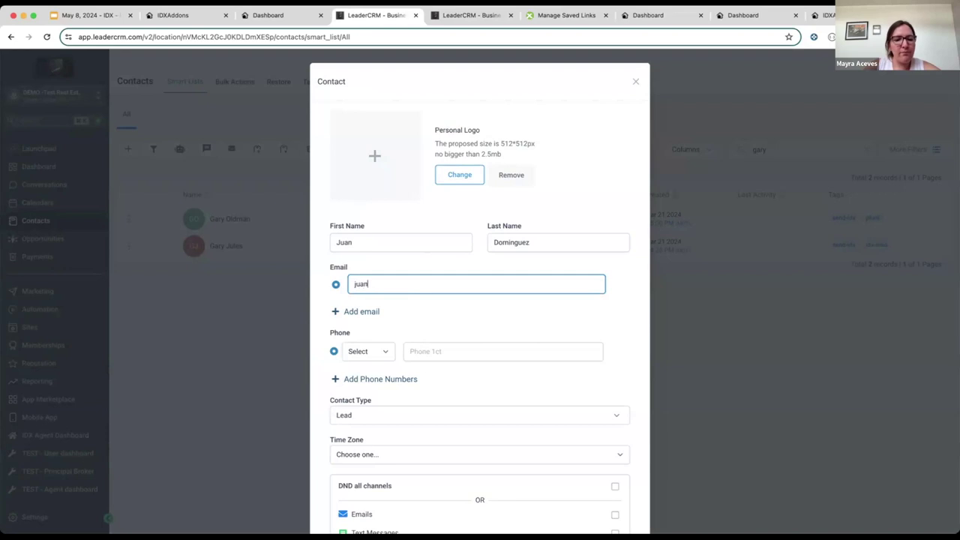
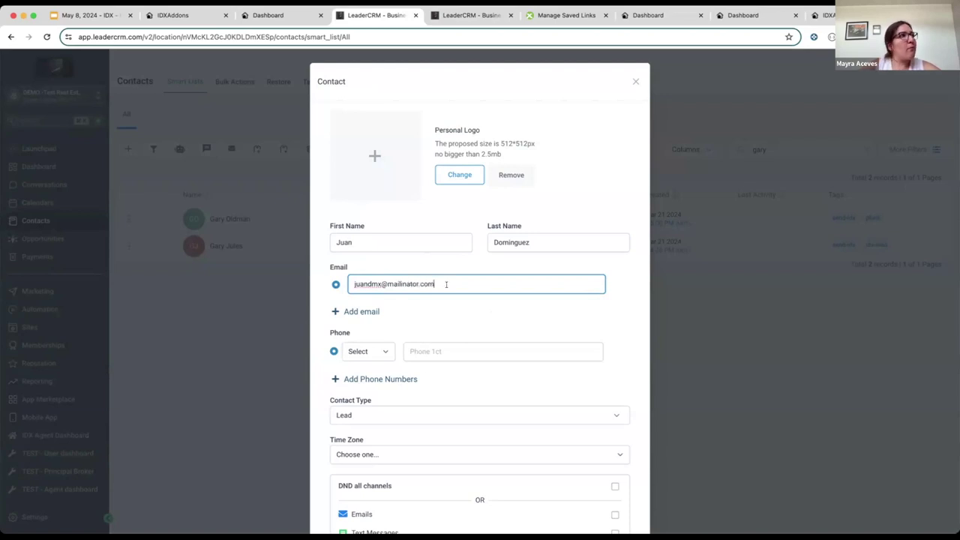
pyautogui.scroll(-3, 505, 323)
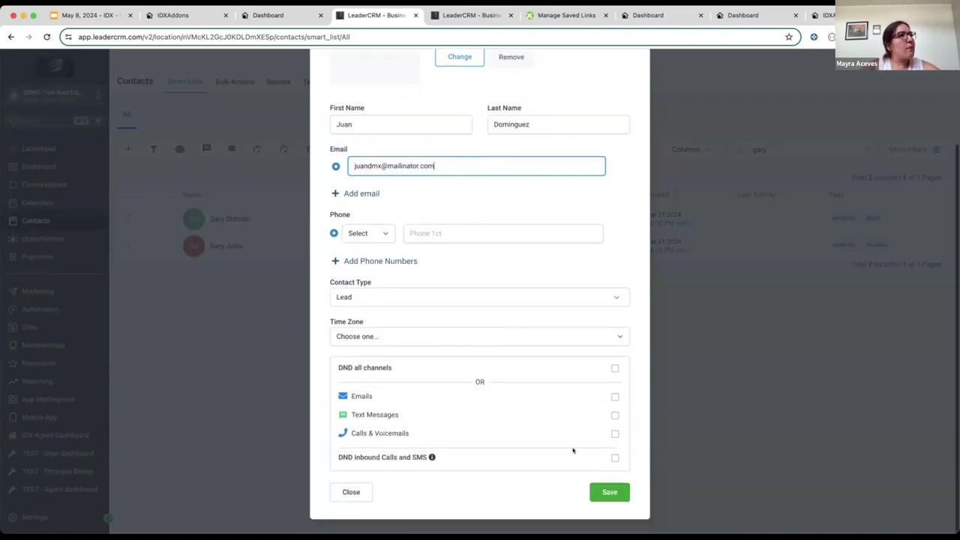
pyautogui.click(609, 506)
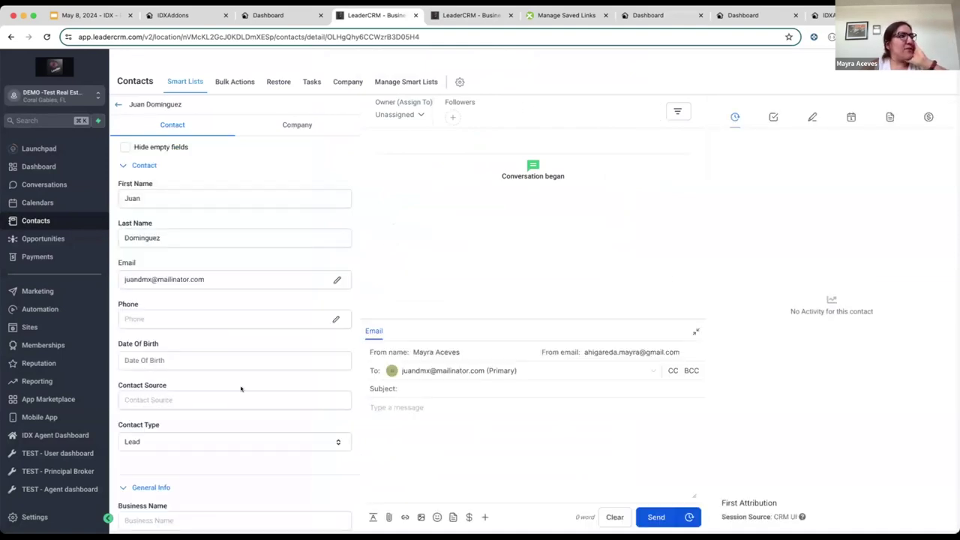
# Tag the new contact with send-to-idx, then return to IDX Broker's Saved Links page
pyautogui.scroll(-10, 241, 388)
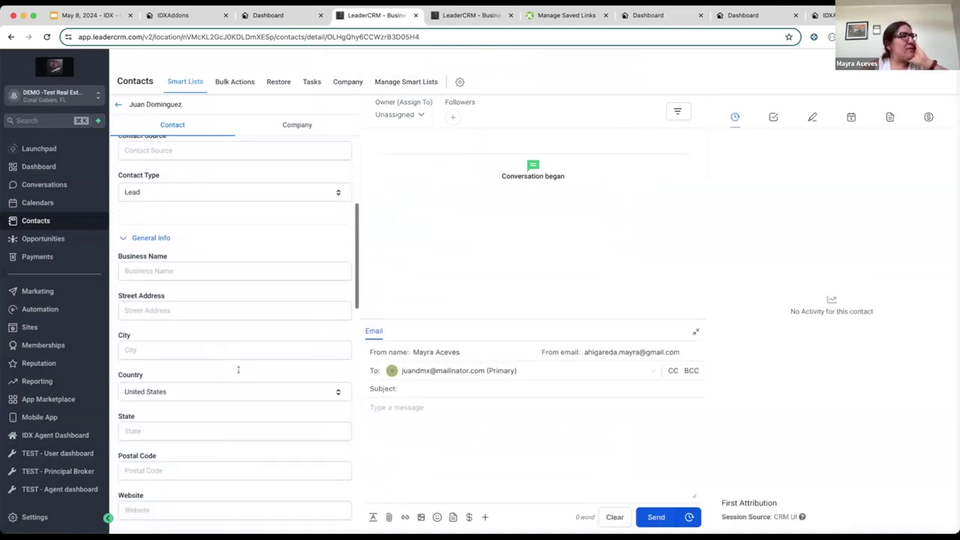
pyautogui.scroll(-6, 239, 372)
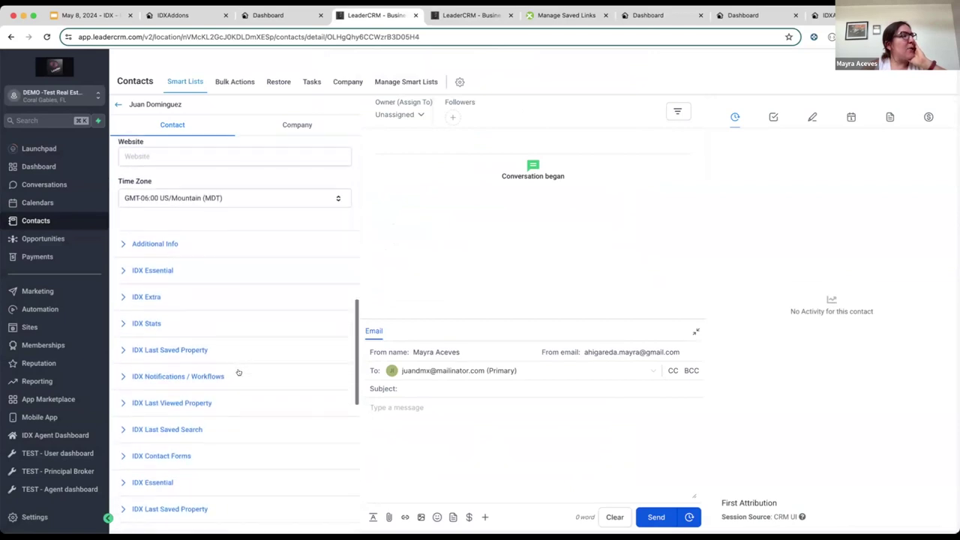
pyautogui.scroll(-7, 238, 372)
pyautogui.click(221, 342)
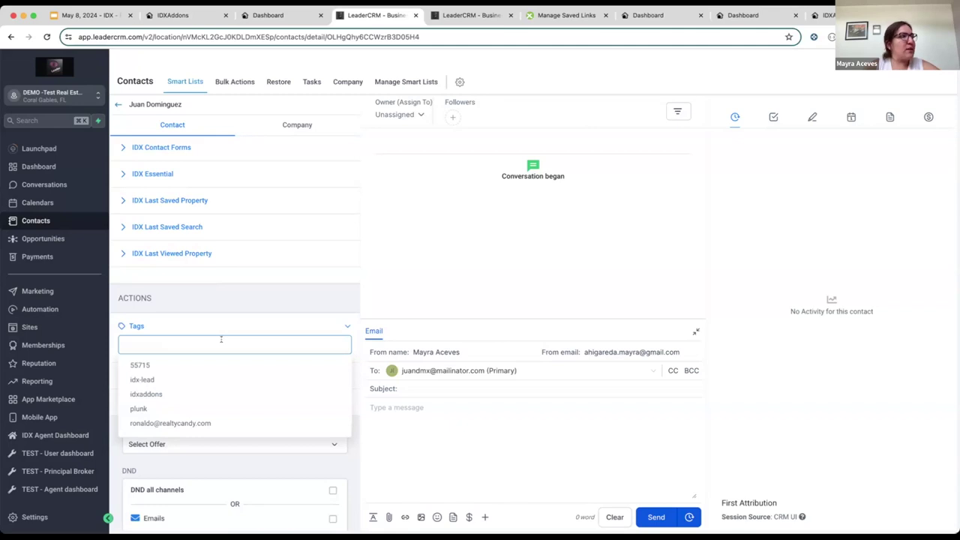
pyautogui.write('se')
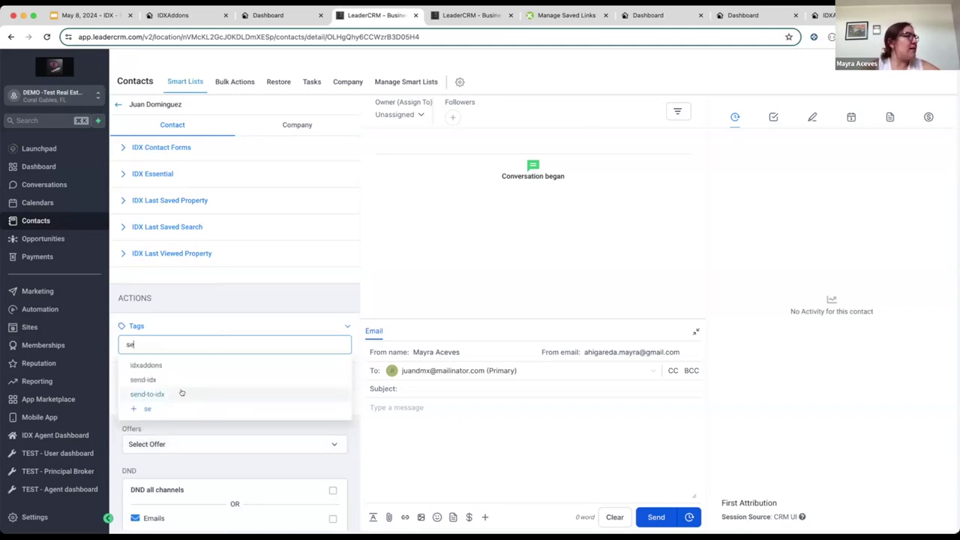
pyautogui.click(165, 394)
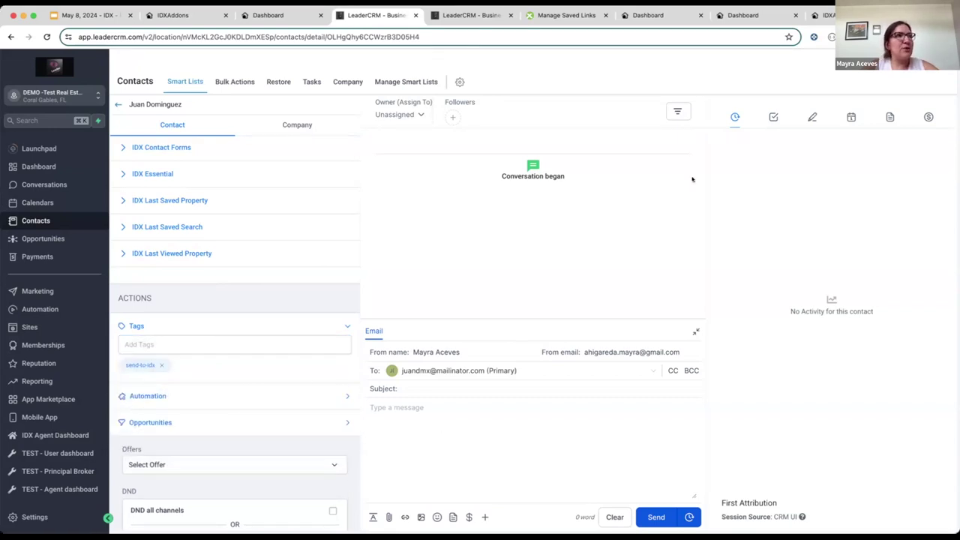
pyautogui.click(572, 18)
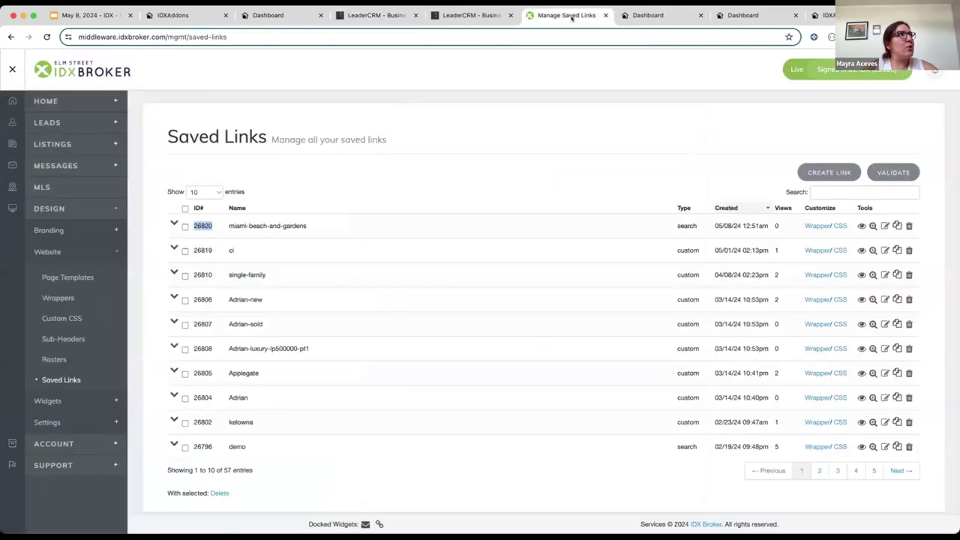
# From Leads > Manage, open the new lead's miami-beach-and-gardens saved search results
pyautogui.click(53, 123)
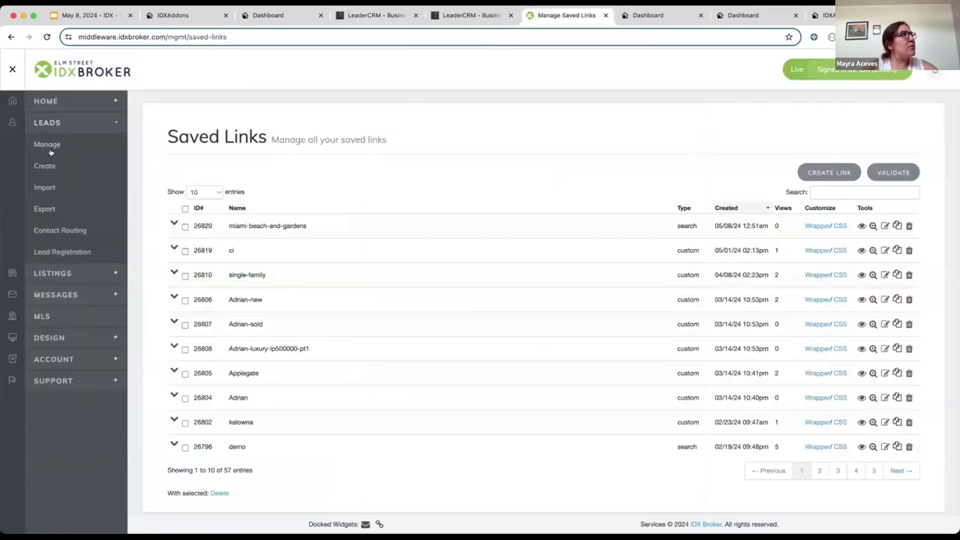
pyautogui.click(49, 146)
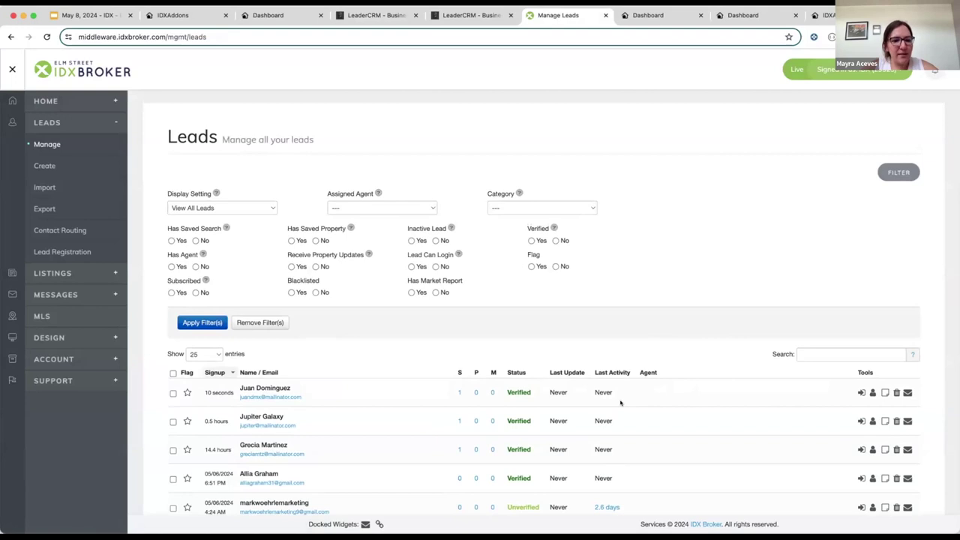
pyautogui.click(456, 390)
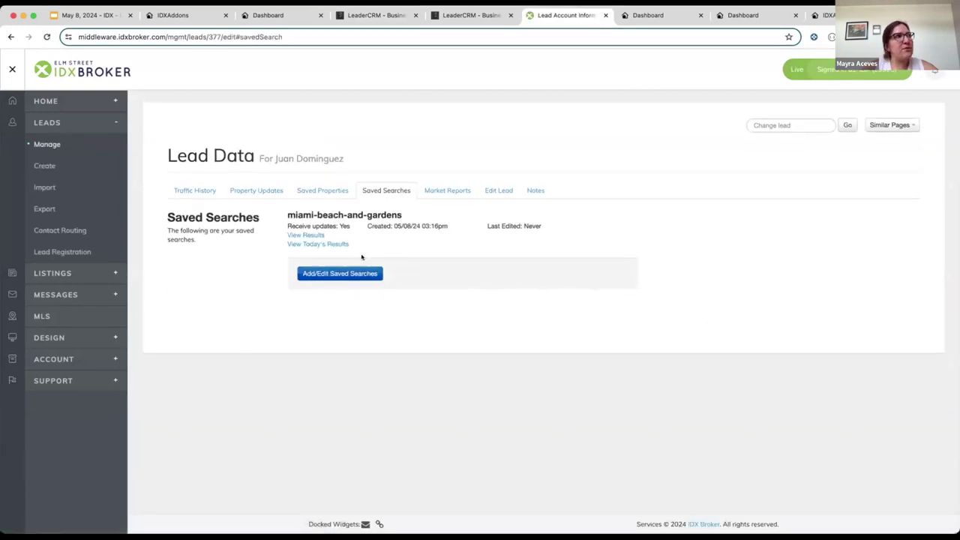
pyautogui.moveTo(286, 215); pyautogui.dragTo(407, 216)
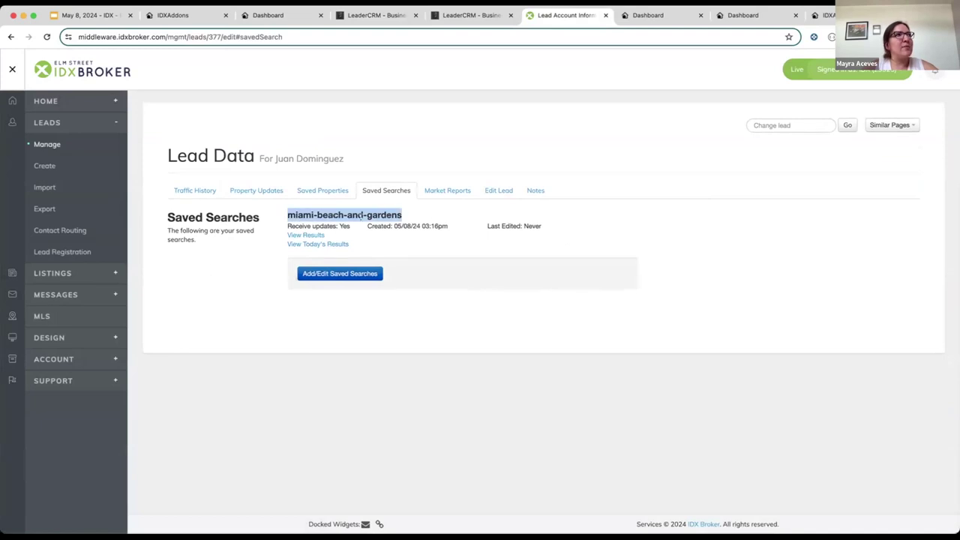
pyautogui.click(316, 235)
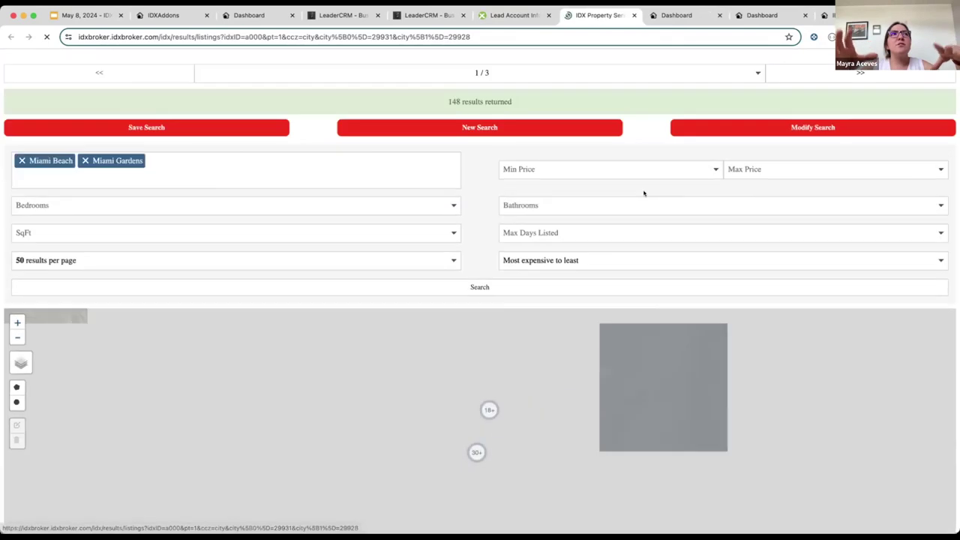
# Review the Featured Results listings, then return to the lead's Lead Data page listing miami-beach-and-gardens
pyautogui.scroll(-4, 525, 338)
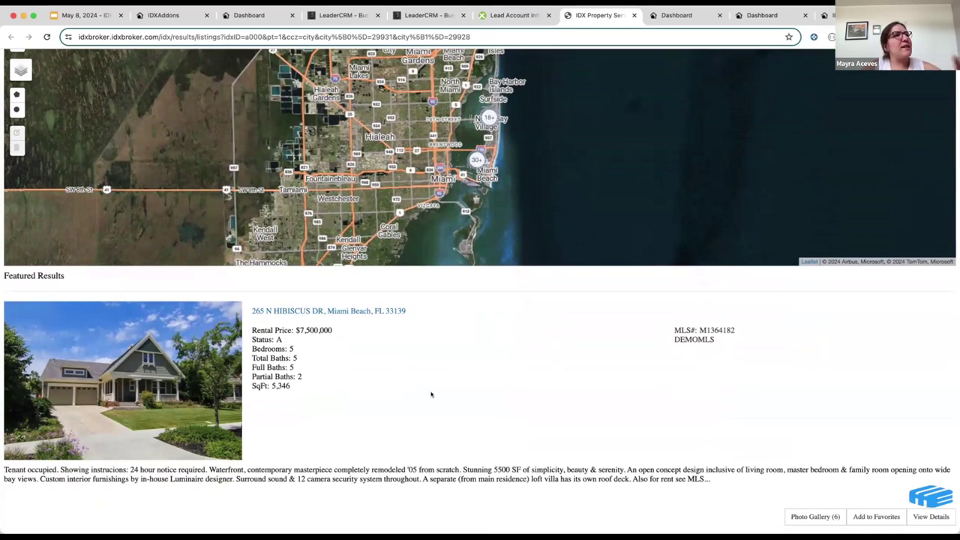
pyautogui.scroll(-1, 431, 394)
pyautogui.scroll(-2, 431, 395)
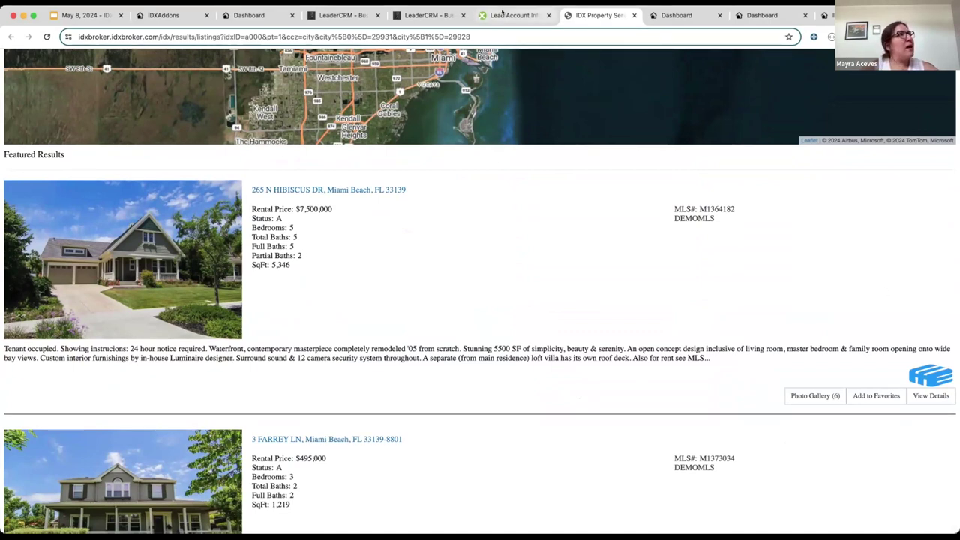
pyautogui.click(503, 13)
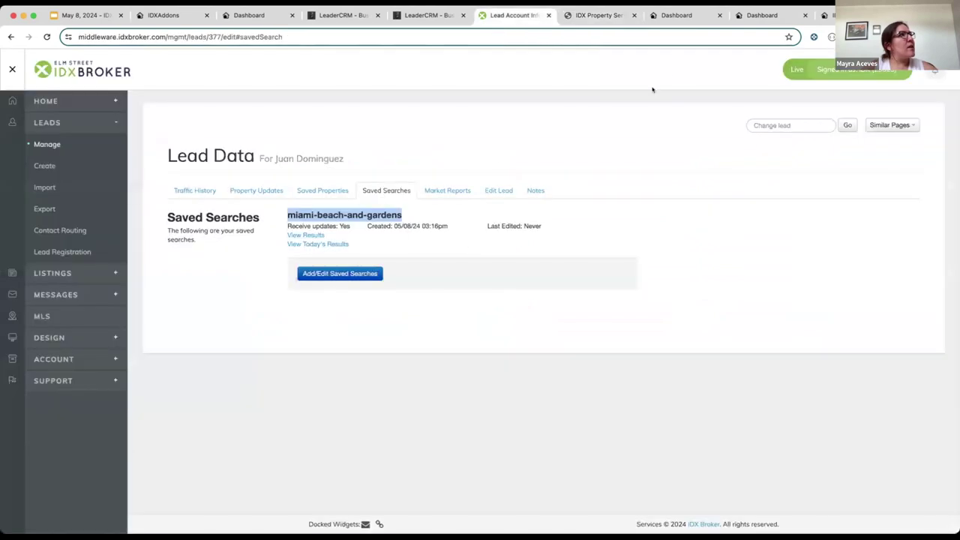
# Back in IDXAddons, search the apps list and open the LeadConnector Dashboard
pyautogui.click(674, 15)
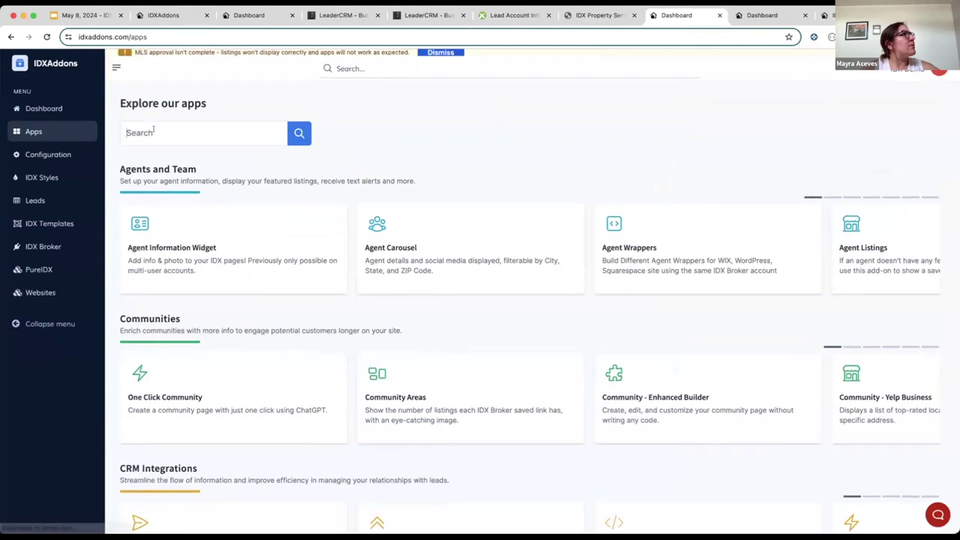
pyautogui.click(154, 132)
pyautogui.write('dxa')
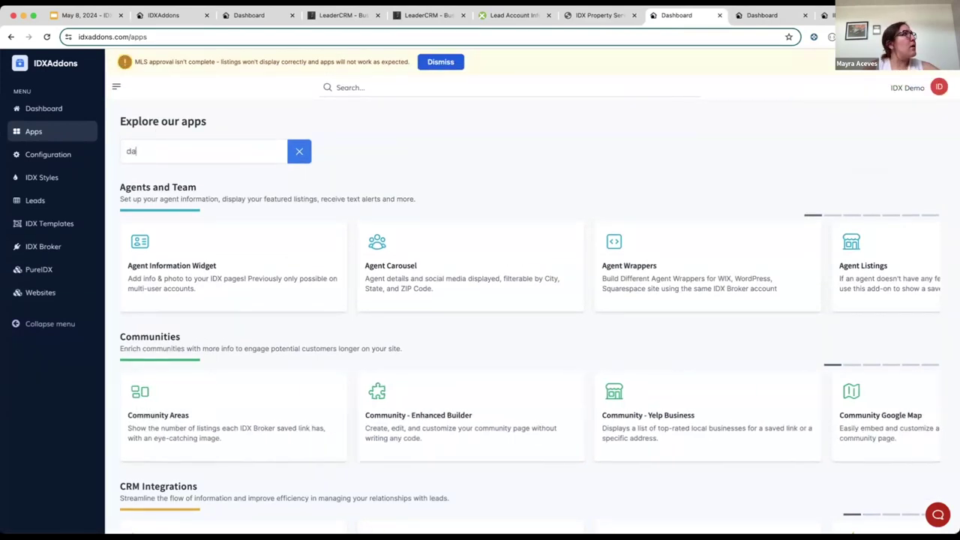
pyautogui.write('d')
pyautogui.click(214, 262)
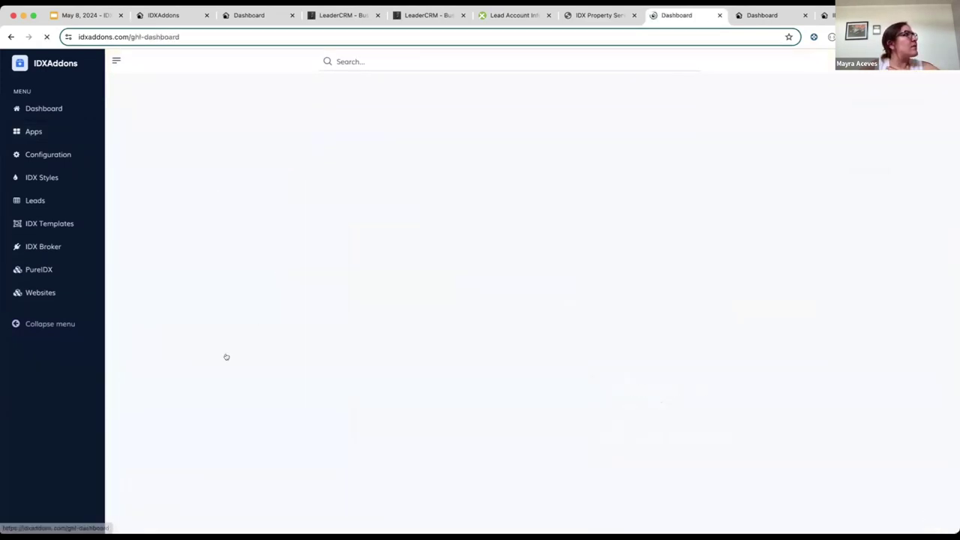
# Scroll to Latest Activity and highlight the new lead's Saved Property Search entry
pyautogui.scroll(-5, 192, 385)
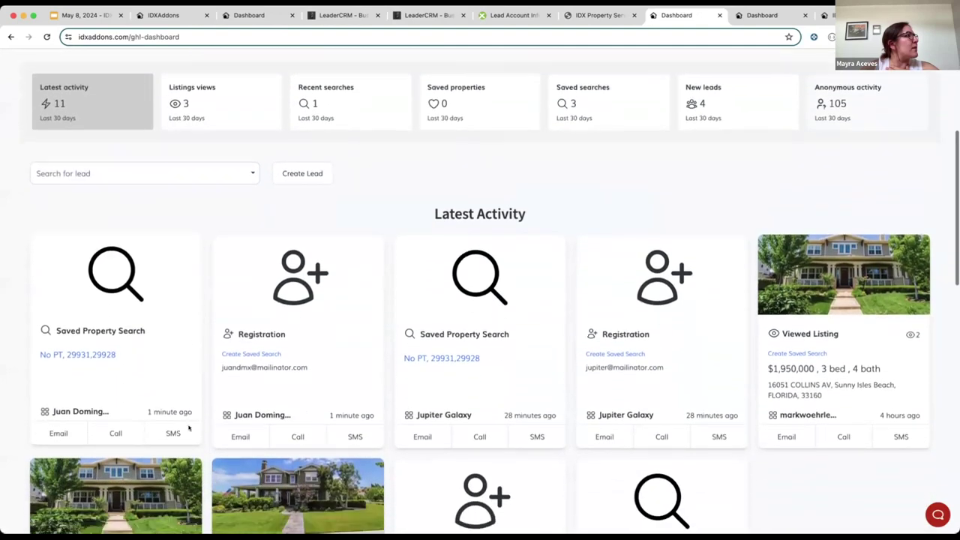
pyautogui.scroll(-1, 189, 427)
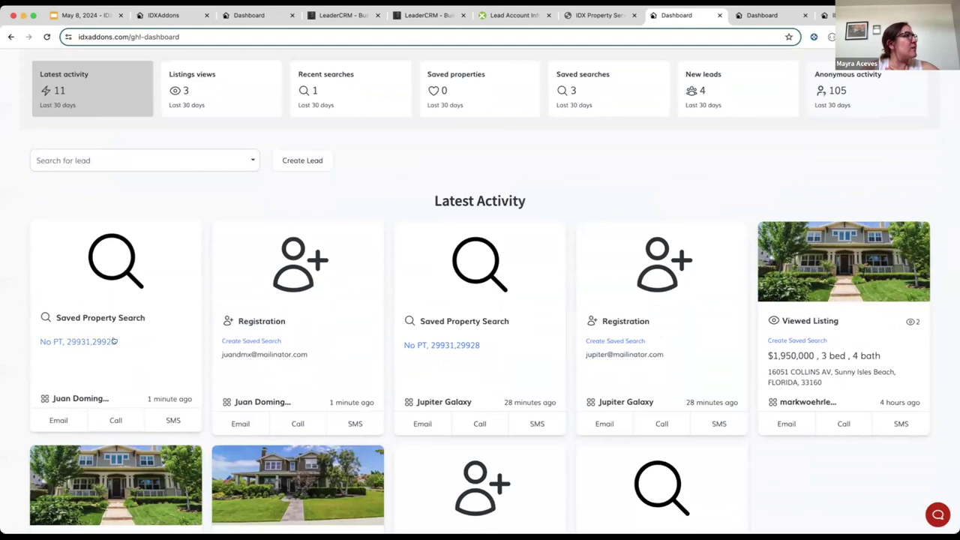
pyautogui.moveTo(153, 314); pyautogui.dragTo(49, 315)
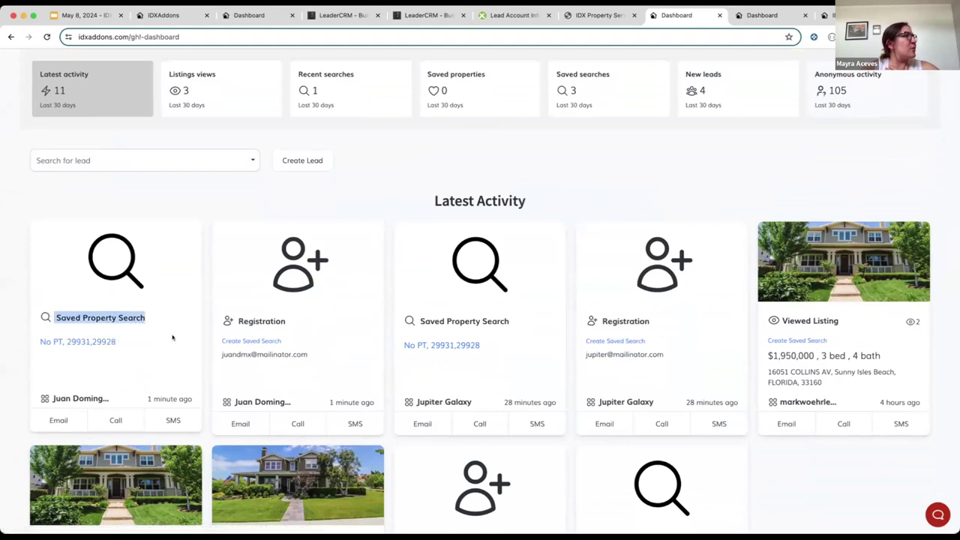